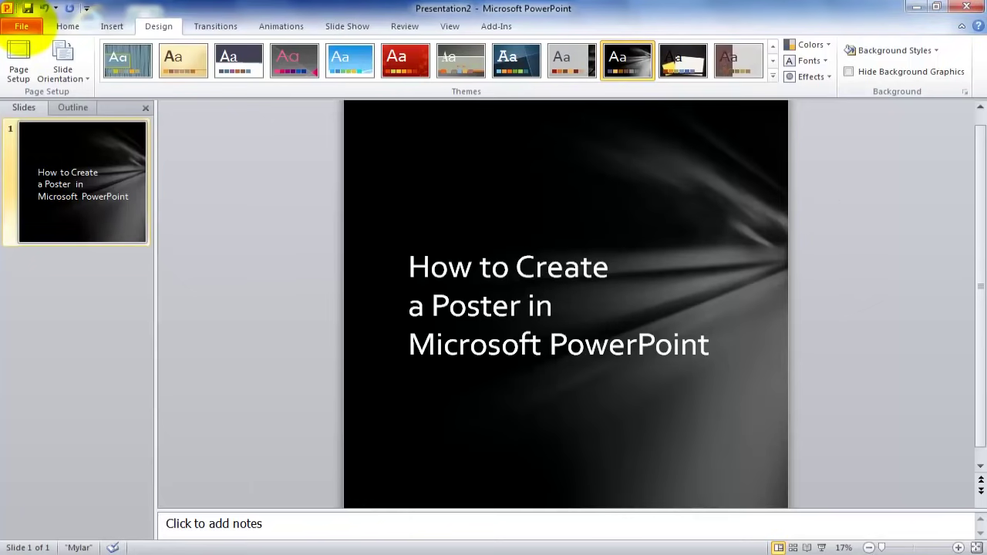
Create a new blank presentation, Presentation3, from File > New.
click(20, 29)
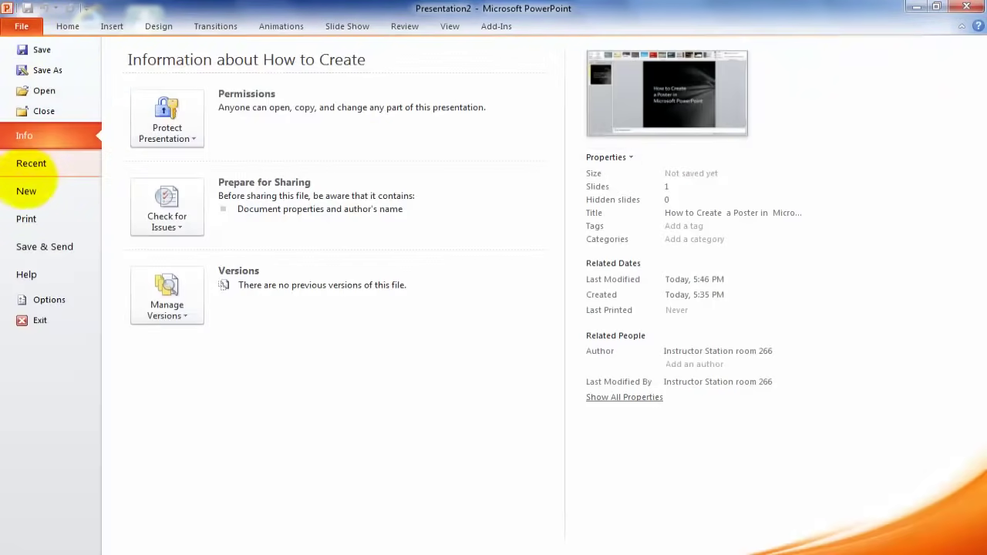
click(27, 191)
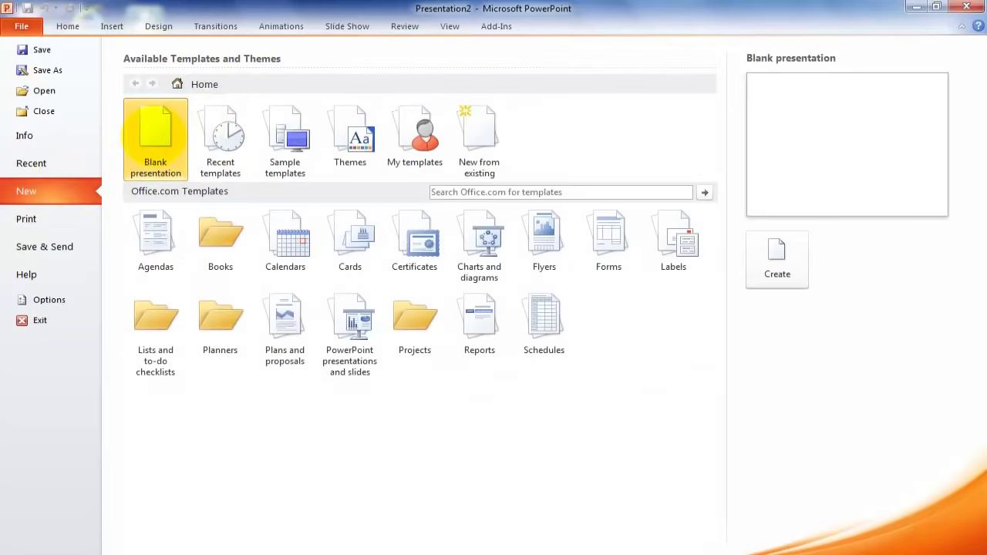
double_click(155, 132)
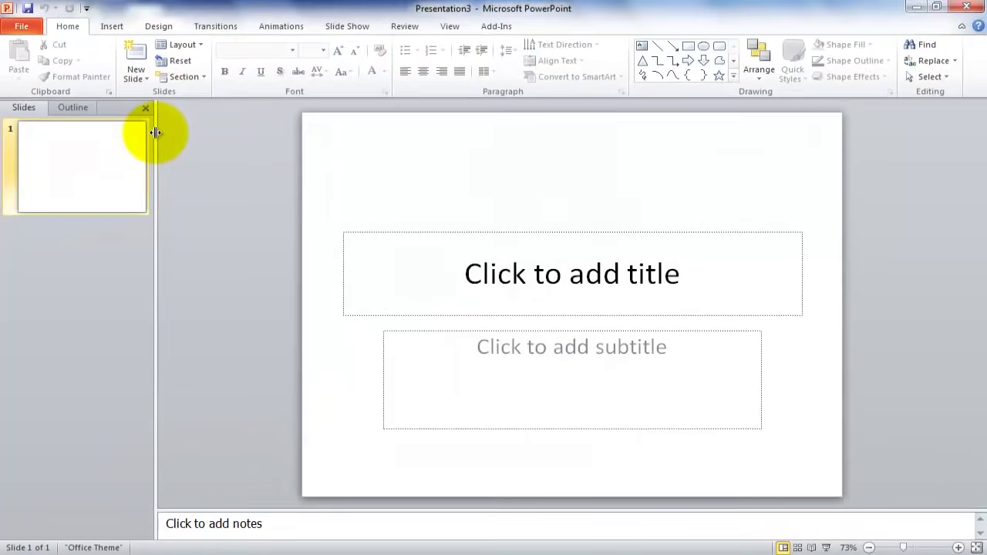
click(159, 26)
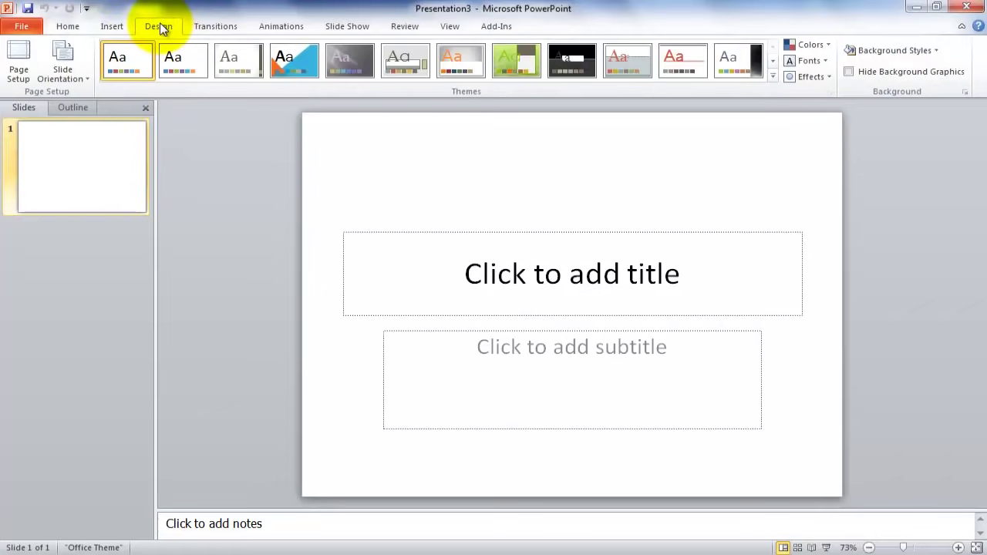
Set the slide size in Page Setup to 36 inches wide by 36 inches high.
click(20, 60)
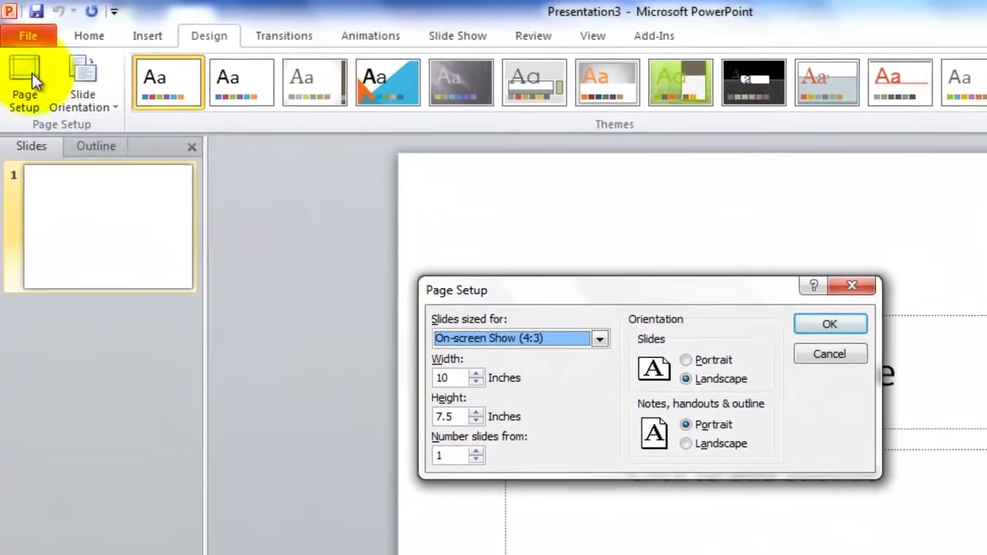
click(444, 379)
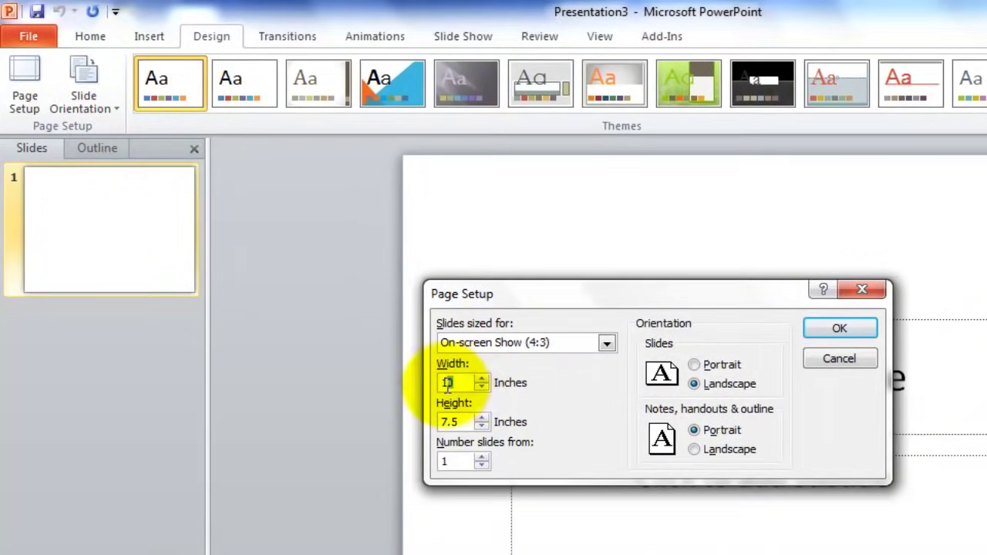
double_click(446, 383)
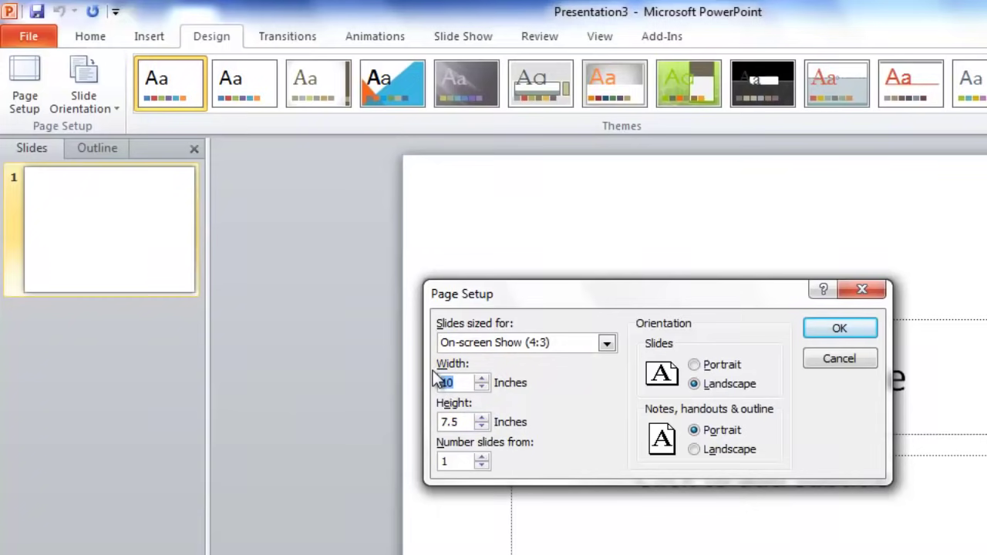
text(36)
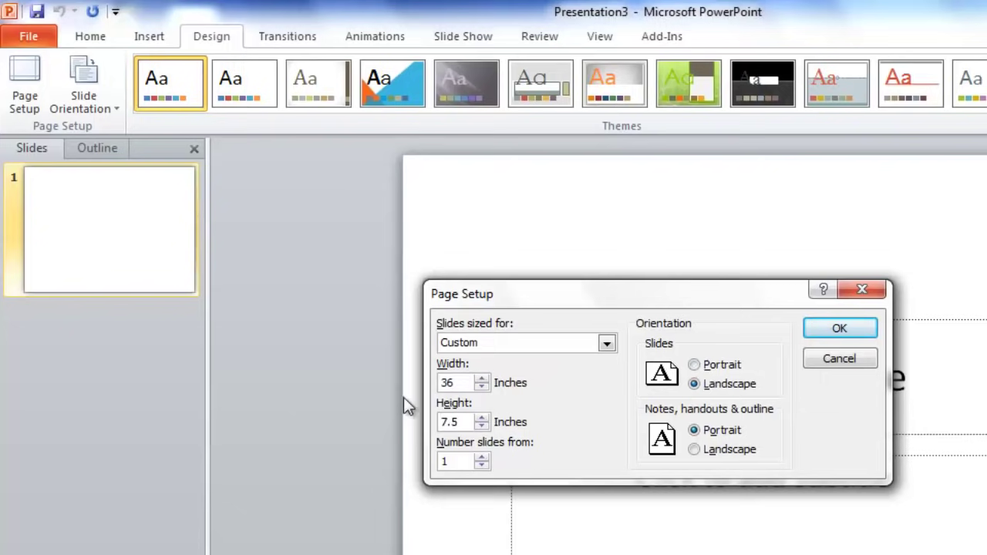
double_click(461, 421)
text(36)
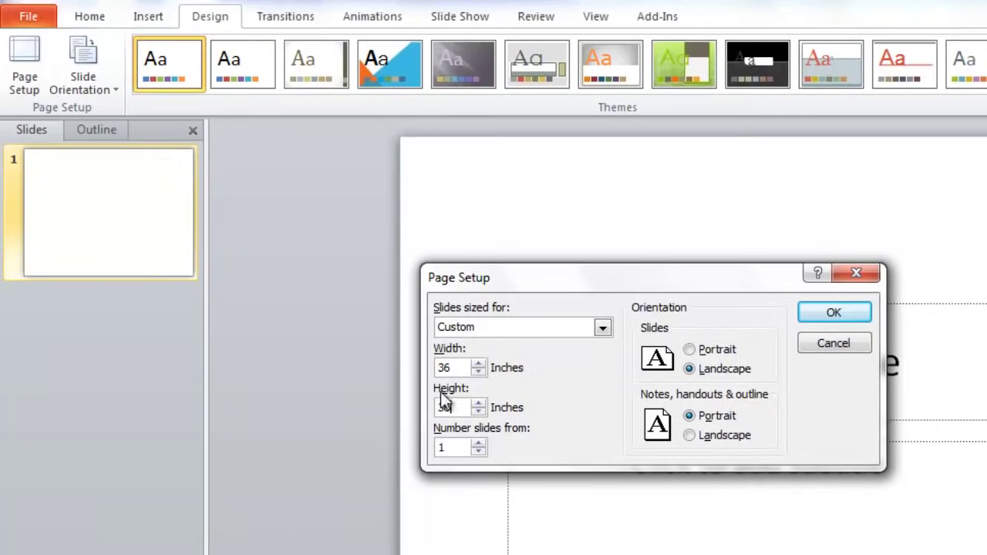
key(Return)
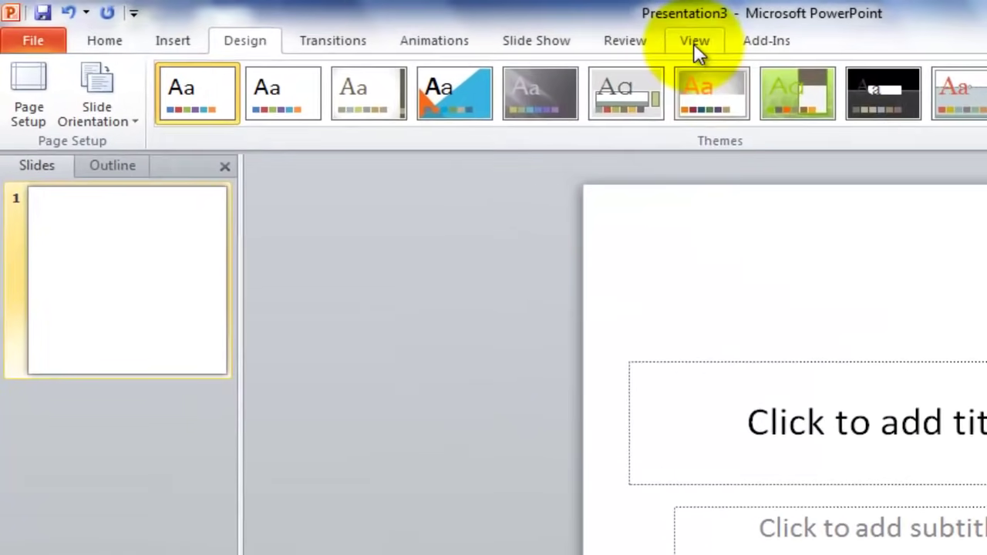
Turn on the Ruler, Gridlines and Guides view options.
click(693, 43)
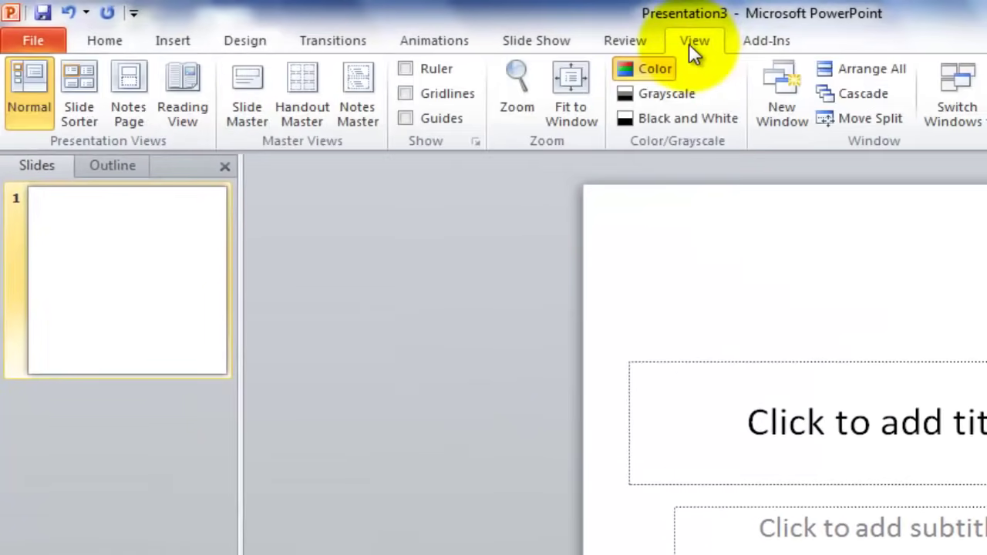
click(406, 68)
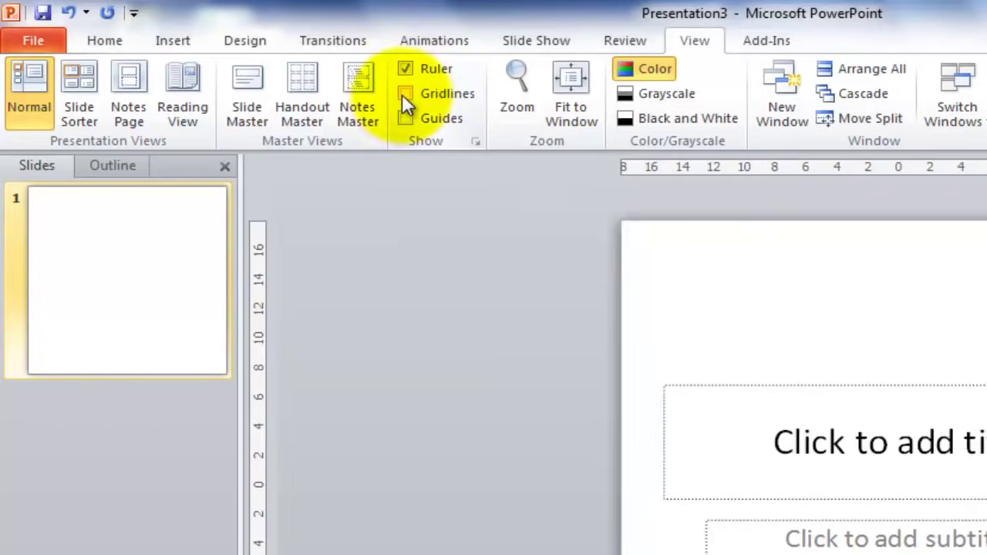
click(404, 93)
click(404, 120)
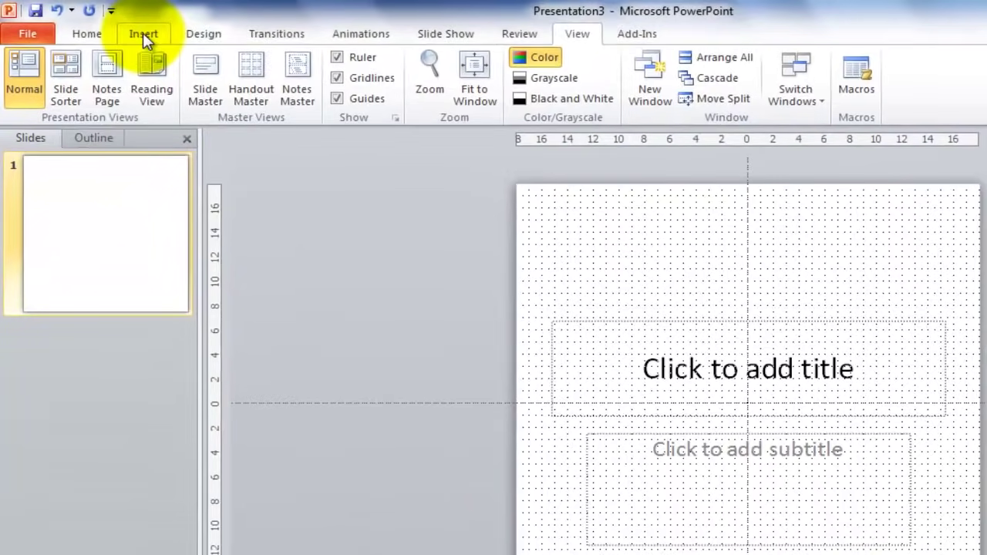
Draw a narrow blue rectangle bar across the top of the slide.
click(143, 35)
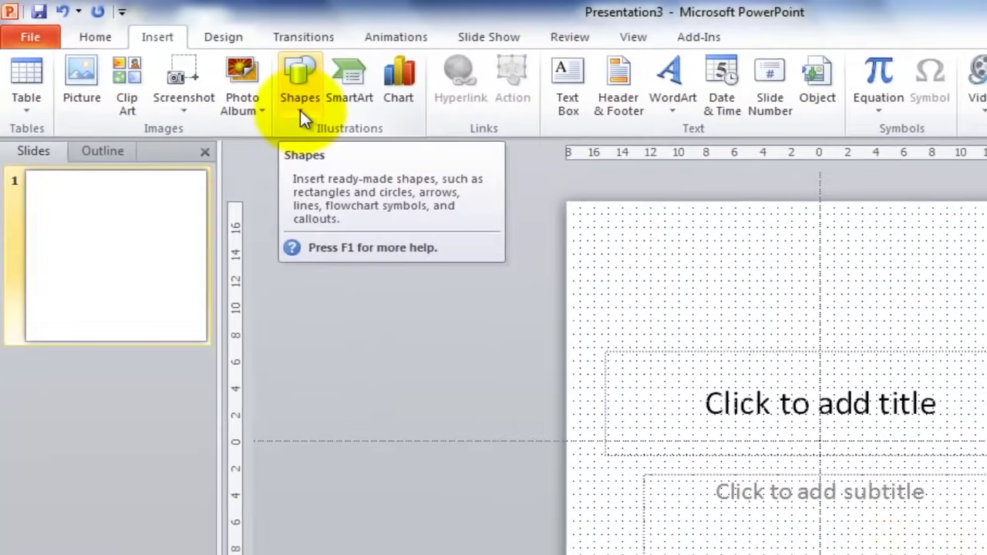
click(352, 123)
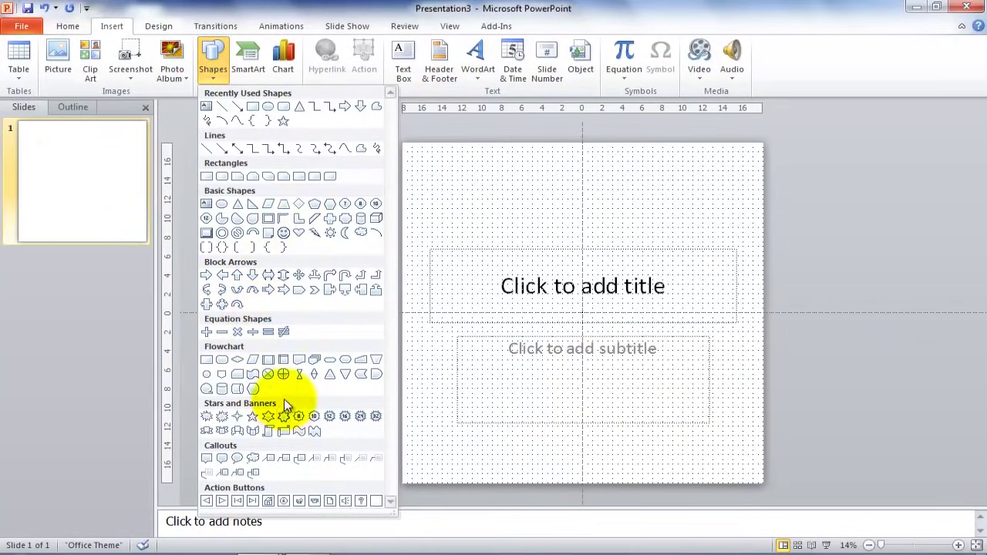
click(251, 107)
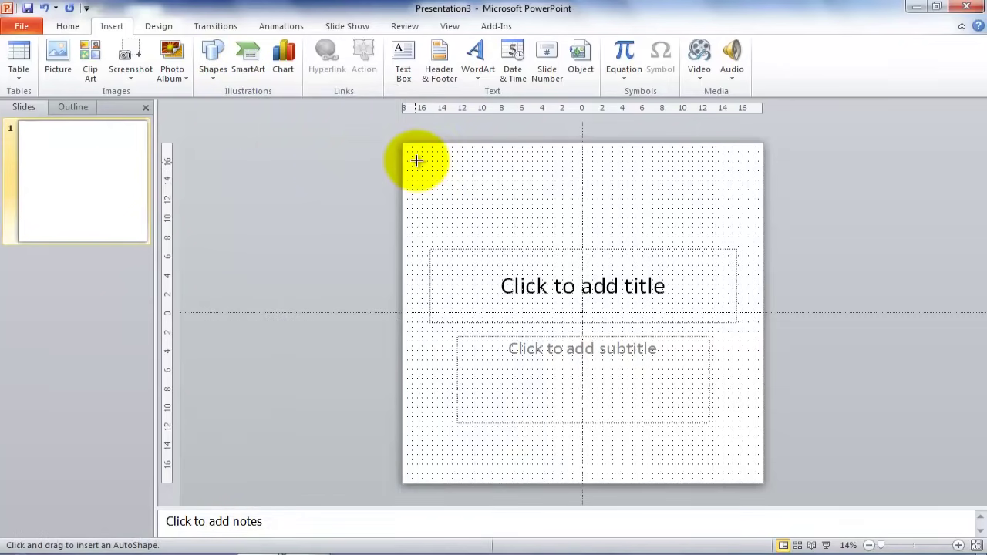
drag(416, 160, 749, 196)
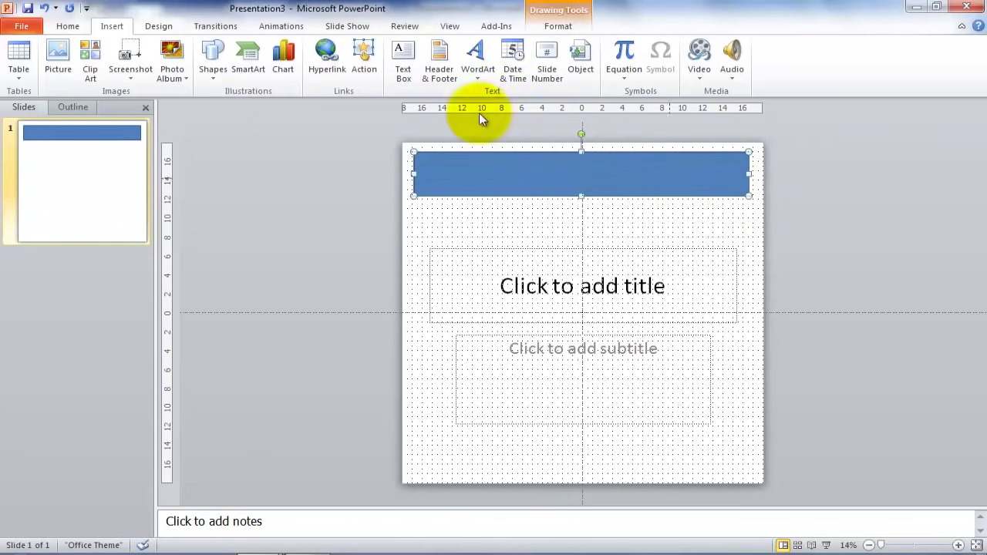
Draw a large blue rectangle panel filling the area below the bar.
click(213, 61)
click(295, 158)
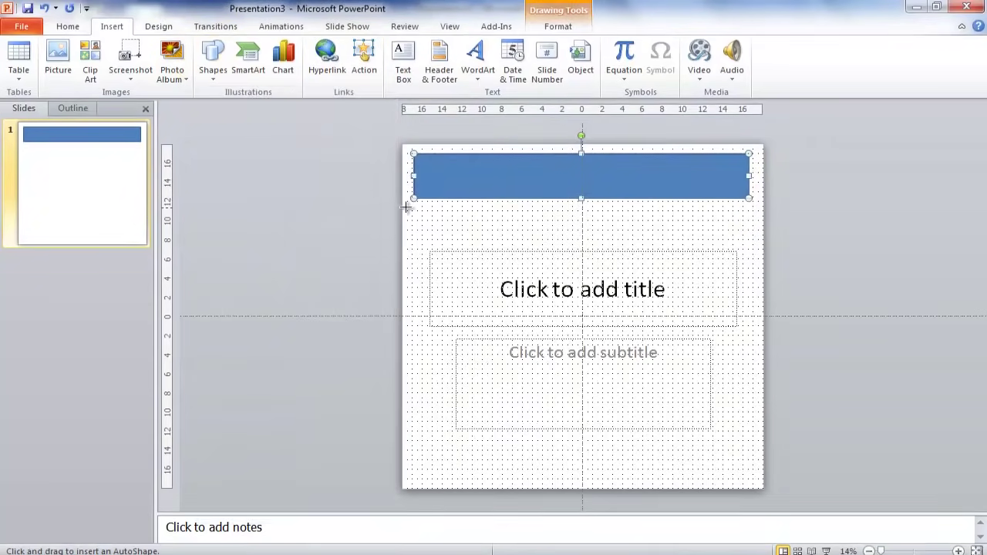
drag(414, 206, 752, 475)
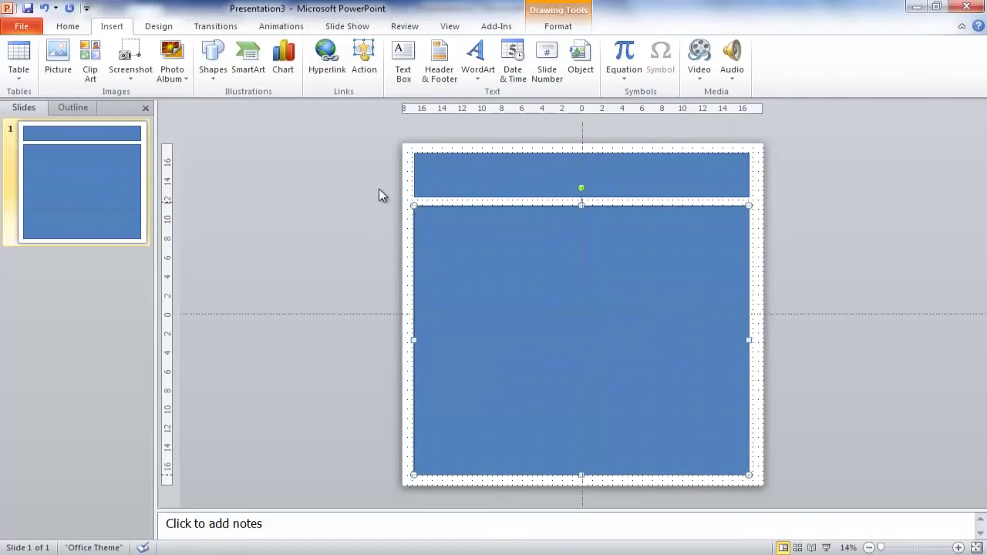
click(215, 80)
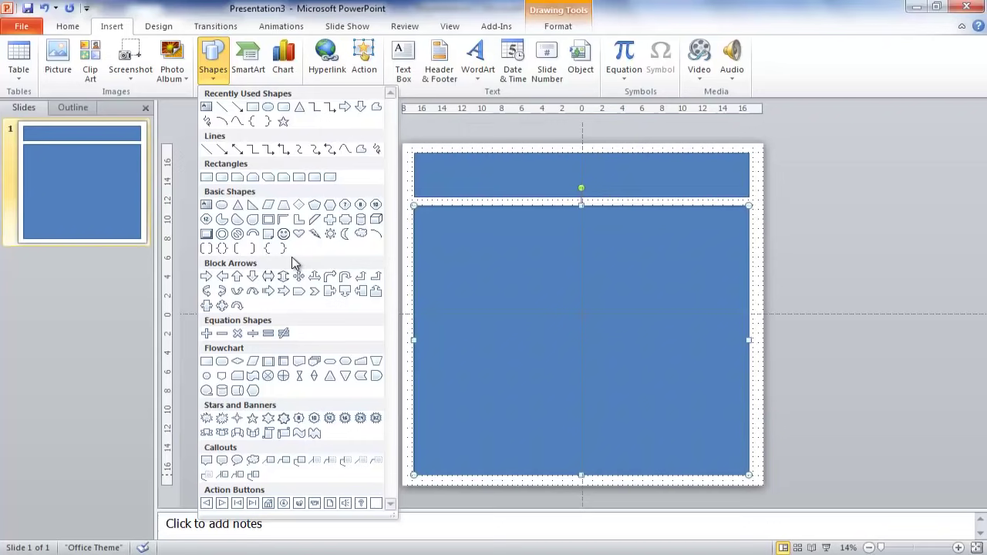
Insert Desert.jpg from Sample Pictures and move it to the panel's lower-left corner.
click(517, 230)
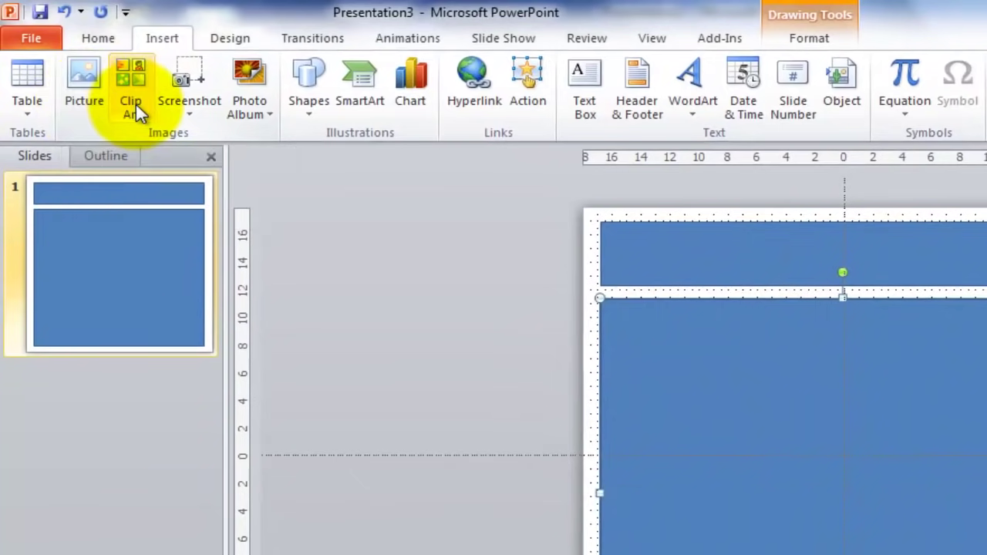
click(91, 99)
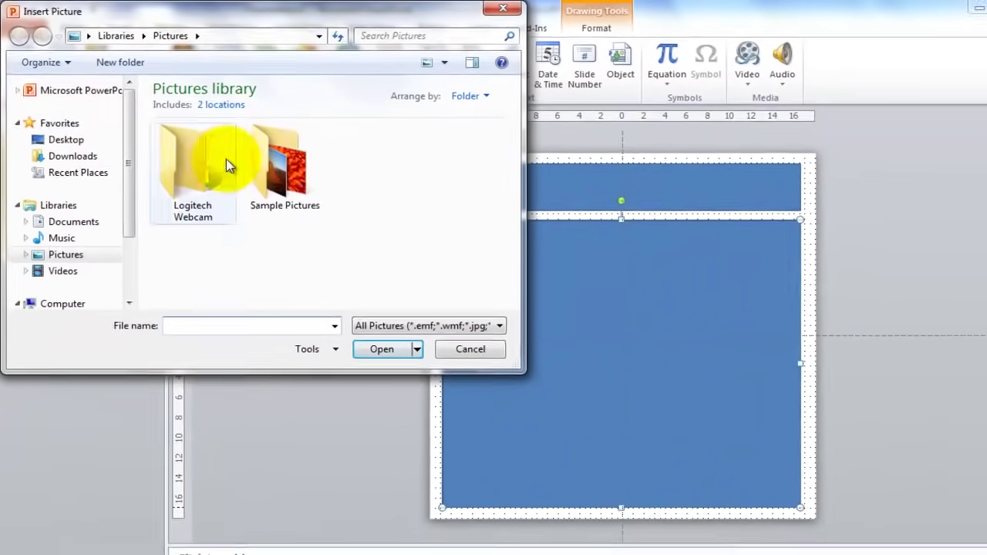
double_click(277, 163)
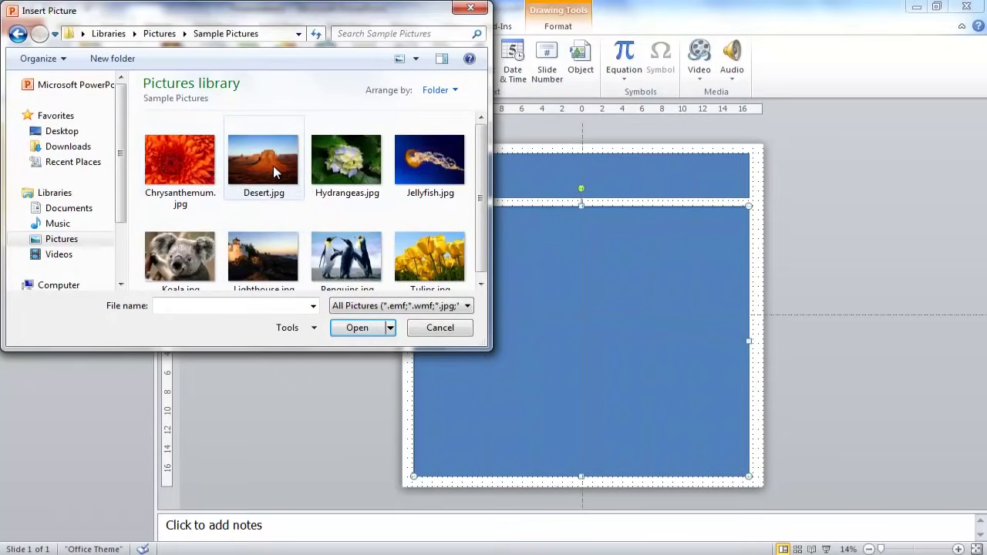
double_click(272, 165)
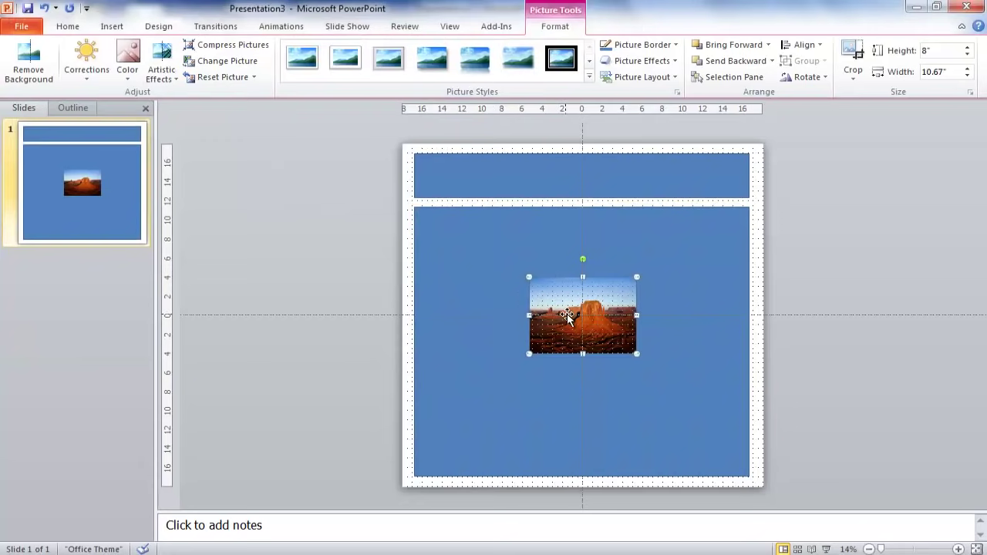
drag(567, 316, 463, 428)
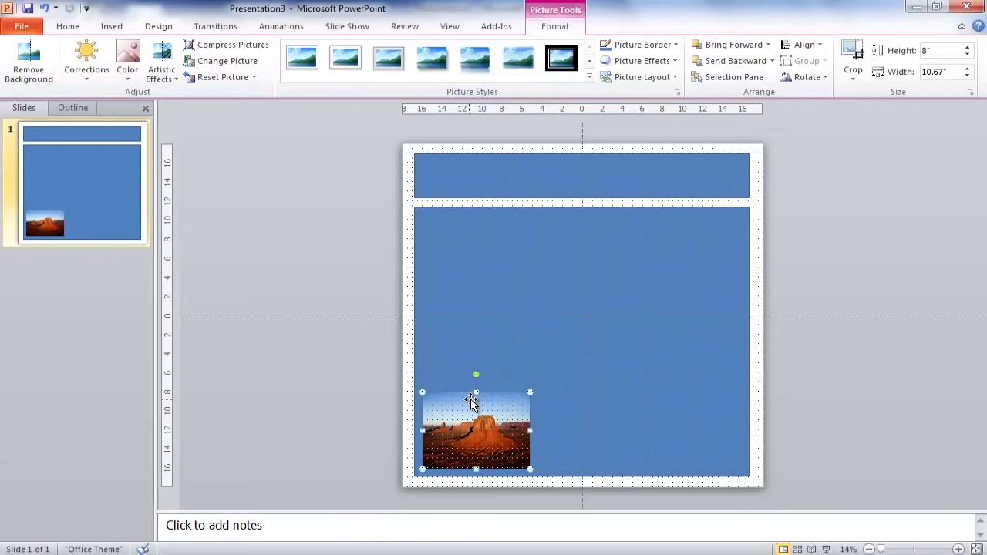
Duplicate the Desert photo and place the copy in the panel's lower-right corner.
key(ctrl+c)
key(ctrl+v)
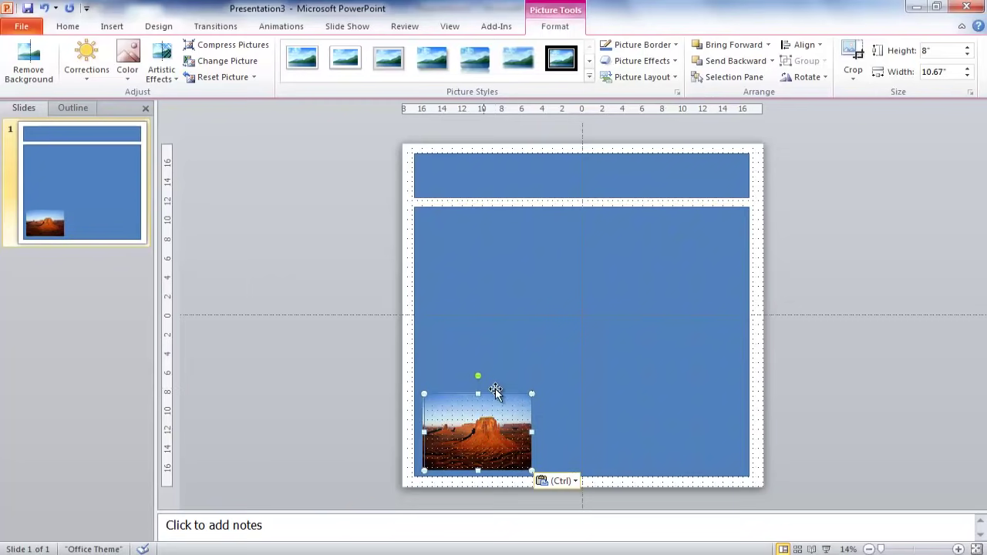
drag(500, 414, 729, 433)
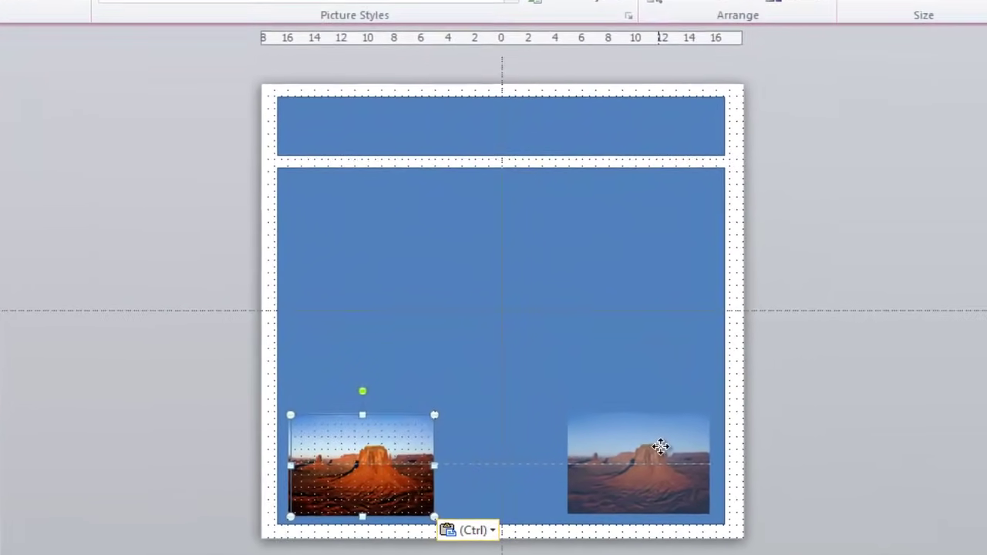
drag(660, 446, 660, 447)
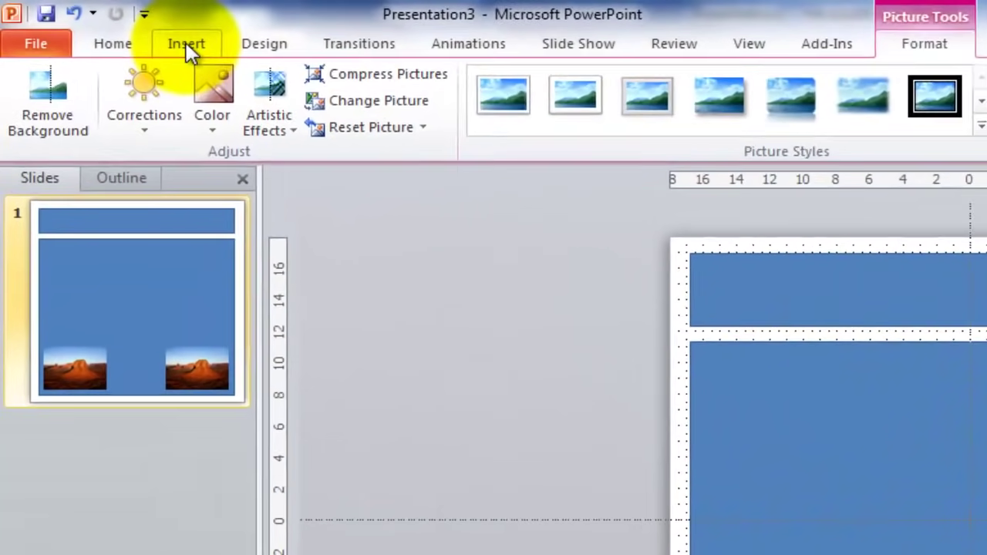
Insert a Relationship > Hexagon Cluster SmartArt graphic.
click(186, 43)
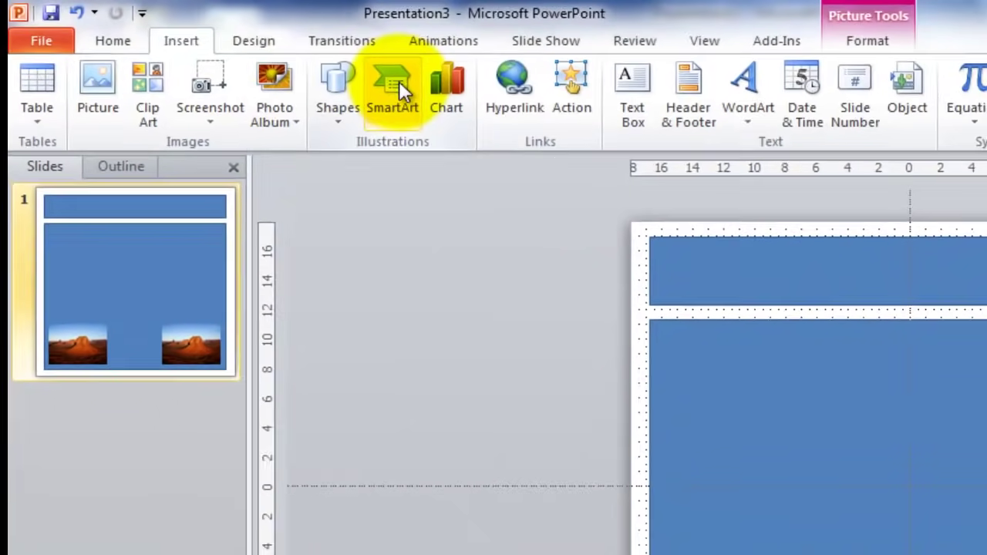
click(399, 85)
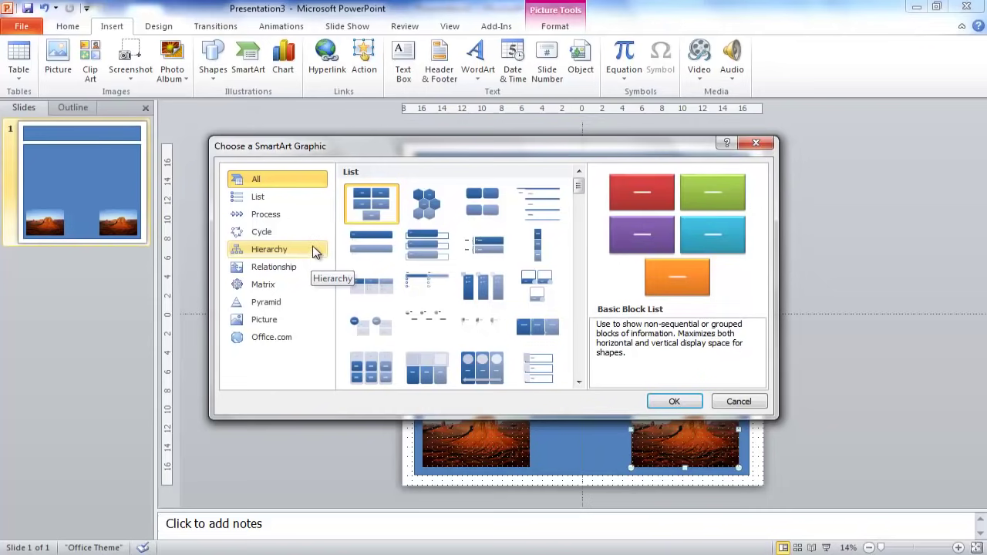
click(281, 266)
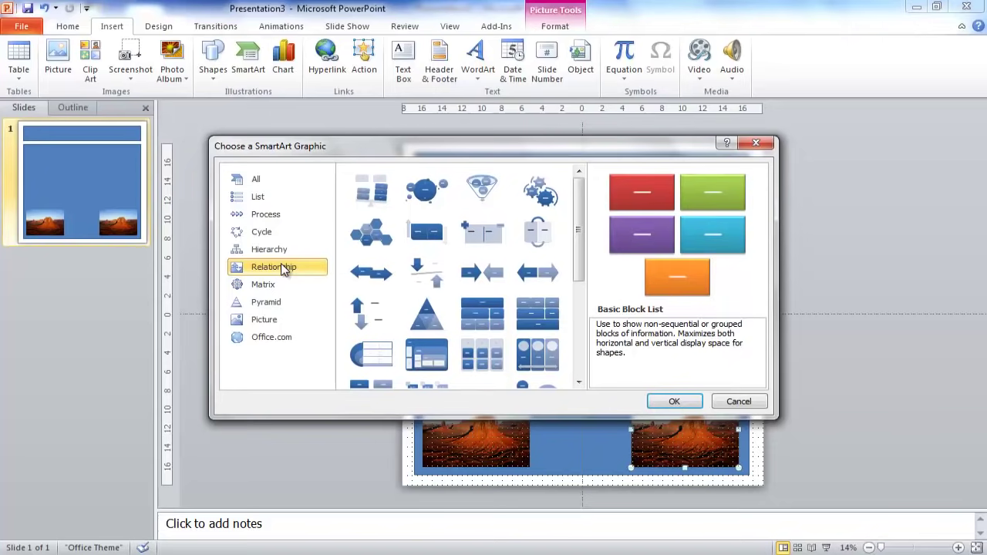
click(374, 235)
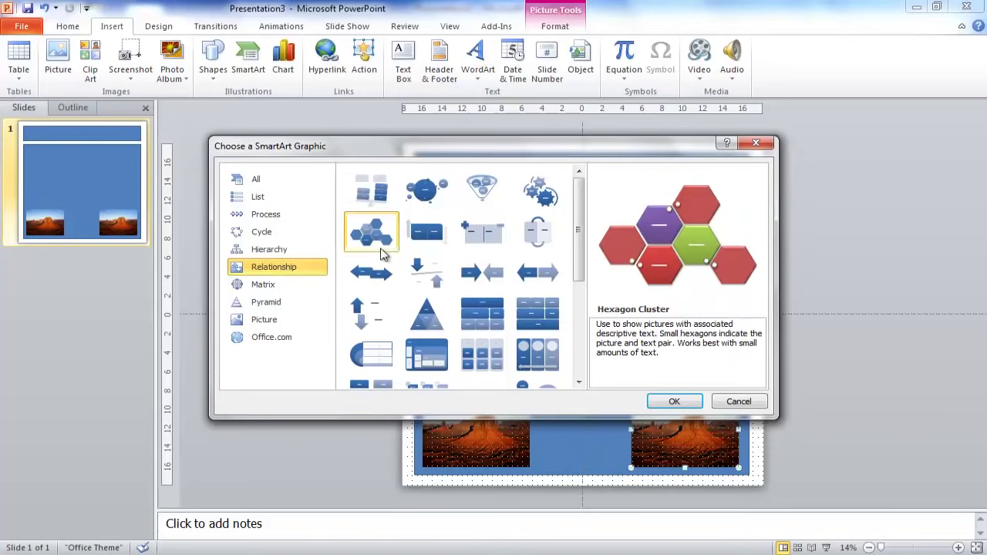
click(673, 402)
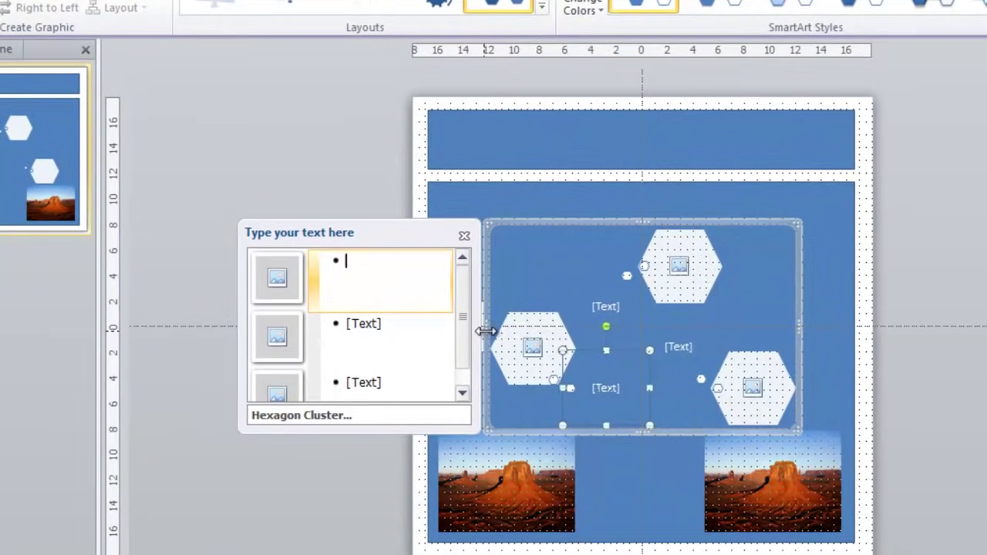
Label the three hexagons Item 1, Item 2 and Item 3.
text(Item 1)
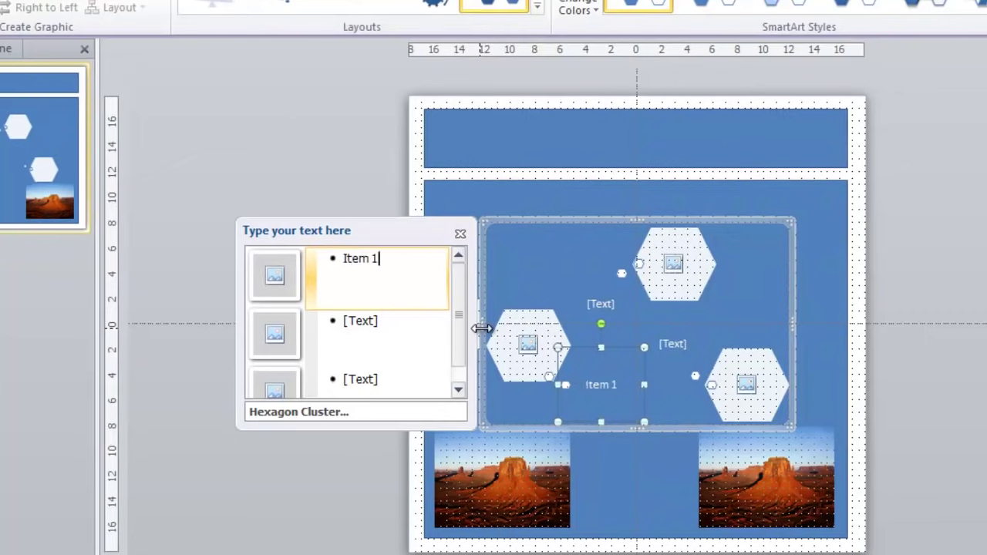
key(Down)
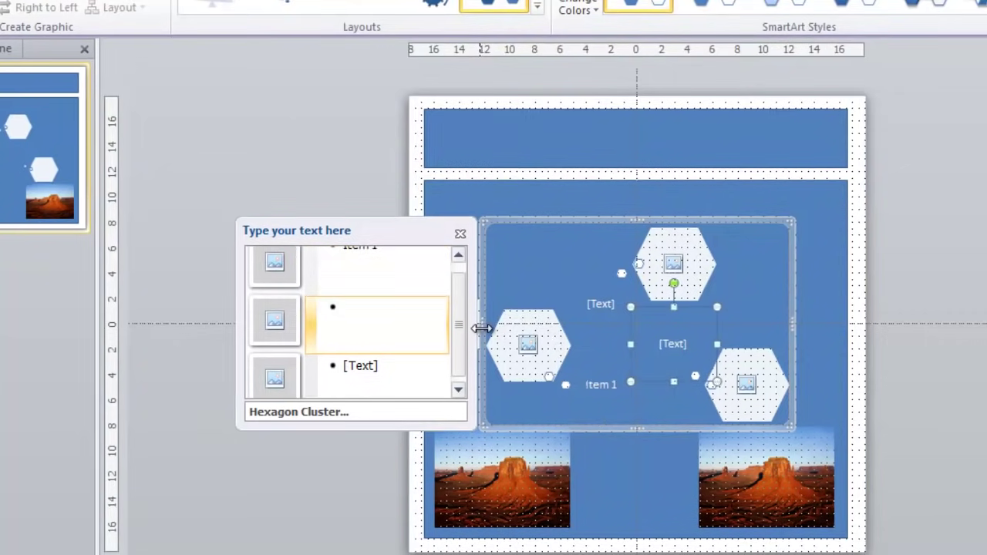
text(I)
key(BackSpace)
text(Item 2)
key(Down)
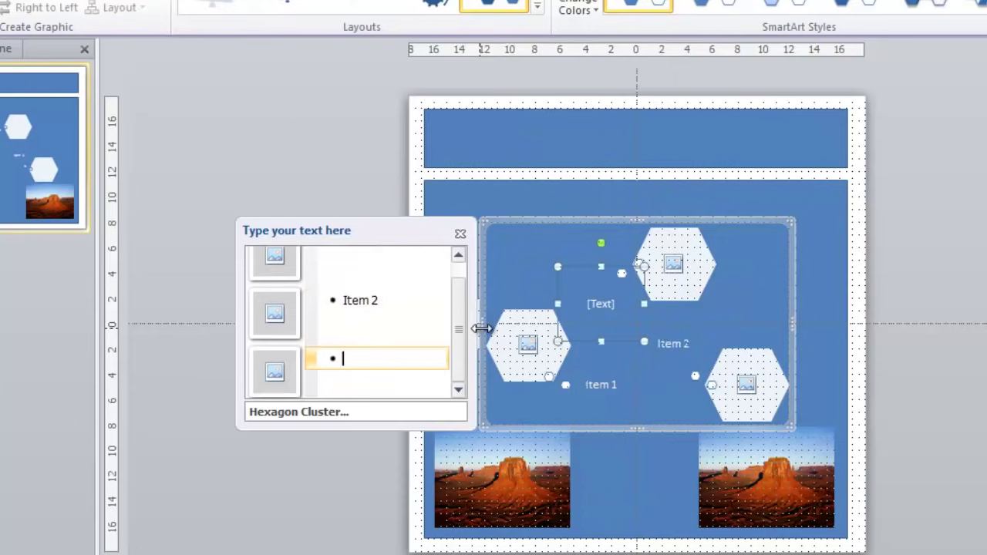
text(Item 3)
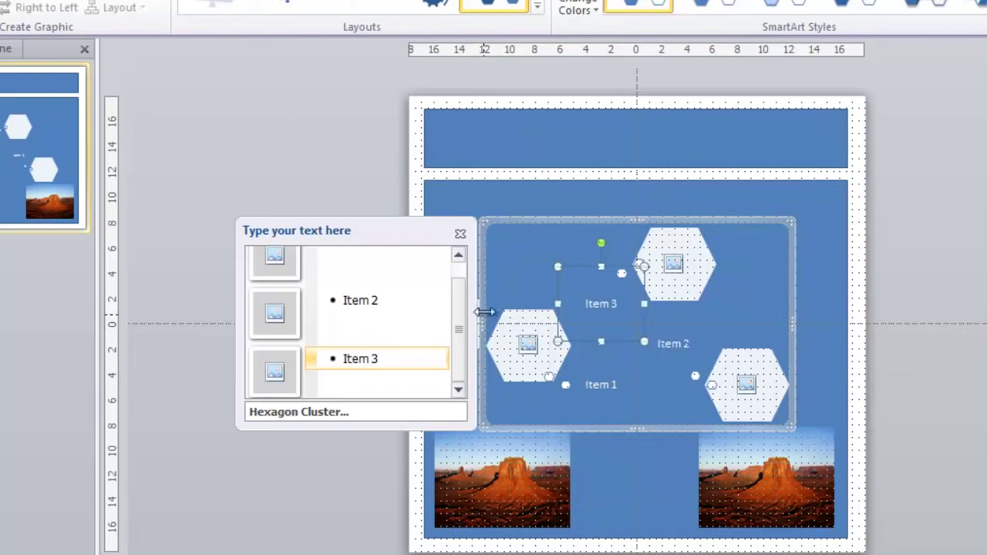
Shrink the Hexagon Cluster graphic and move it to the top centre of the blue panel.
drag(460, 233, 462, 234)
click(460, 233)
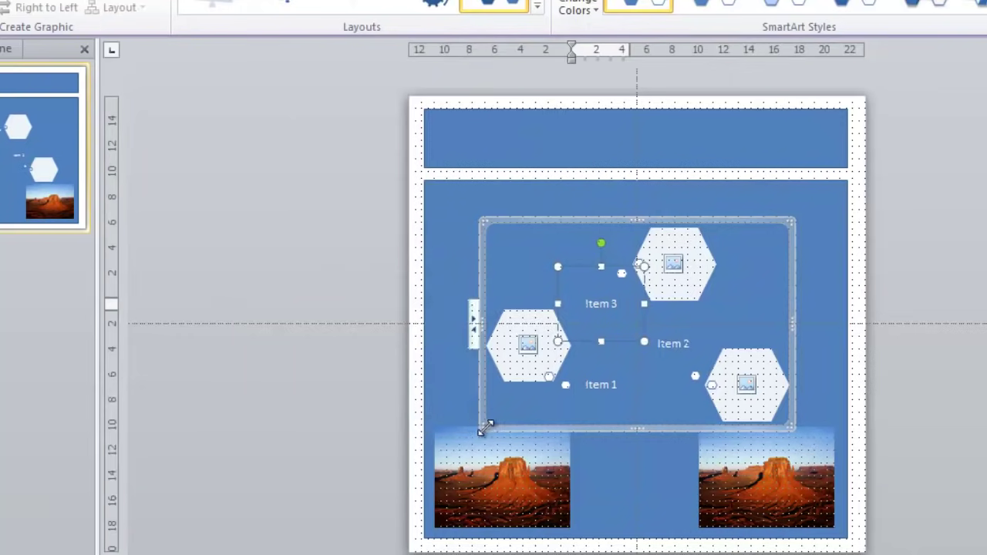
drag(485, 426, 604, 352)
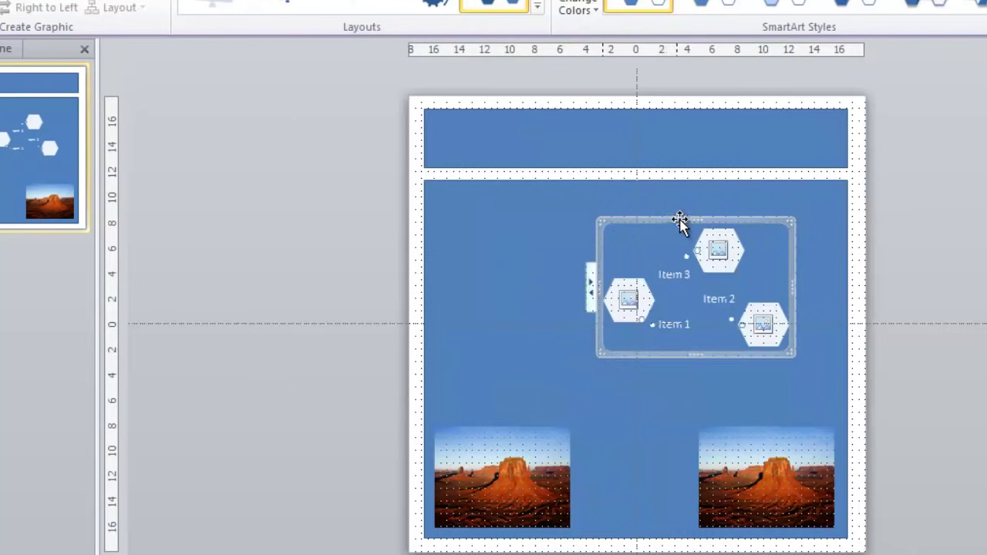
drag(679, 221, 730, 224)
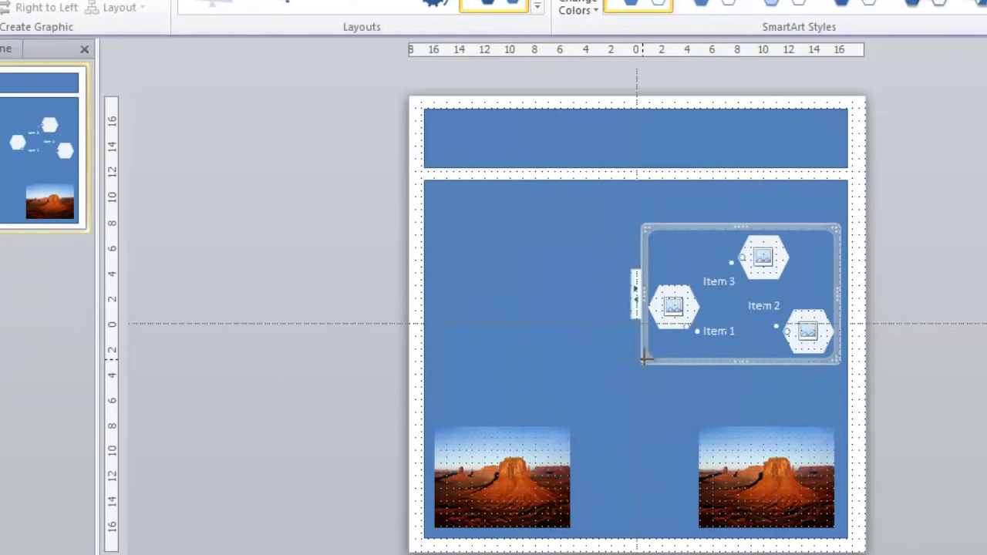
drag(644, 357, 691, 359)
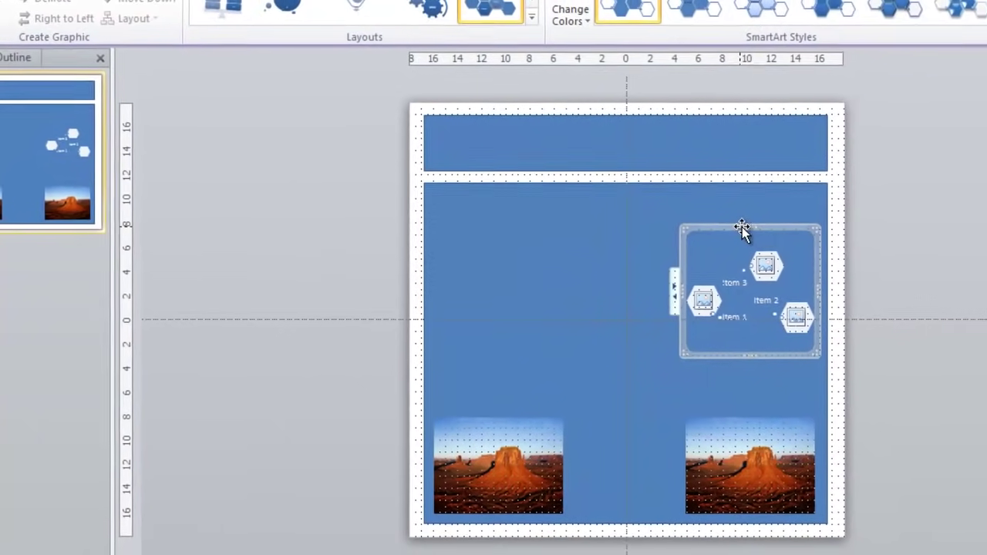
mouse_move(734, 224)
mouse_down()
mouse_move(604, 193)
mouse_move(583, 211)
mouse_up()
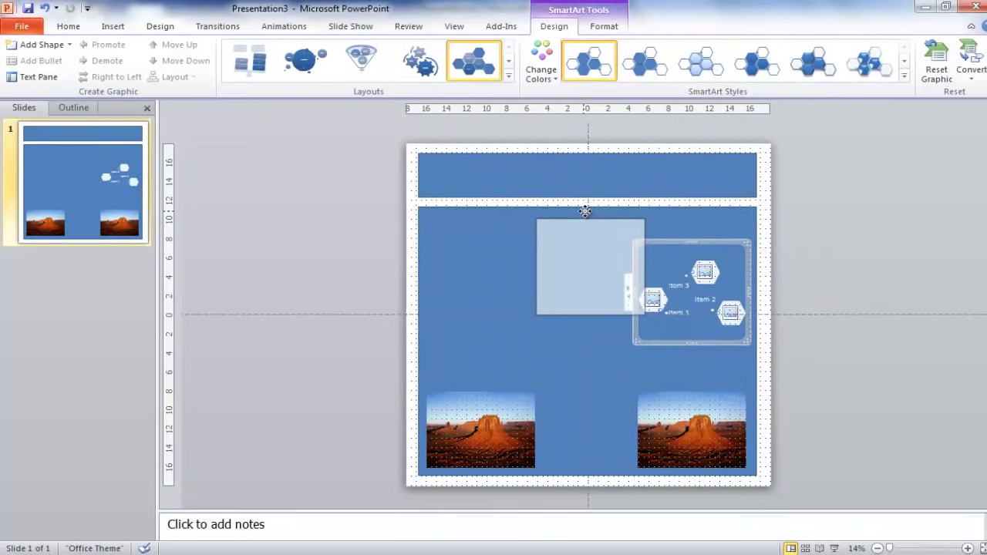
Fill the top, left and right hexagons with the Lighthouse, Chrysanthemum and Tulips photos.
click(590, 370)
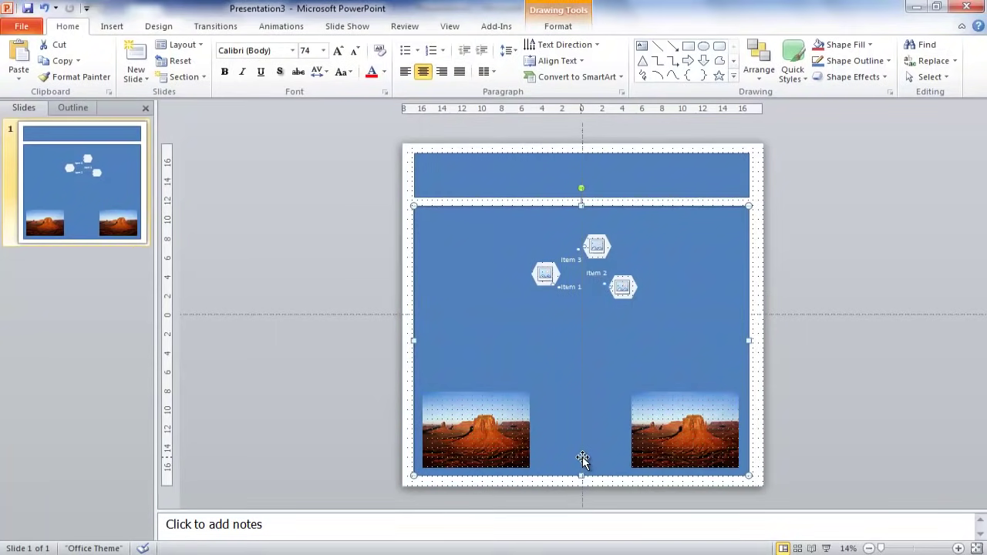
click(594, 245)
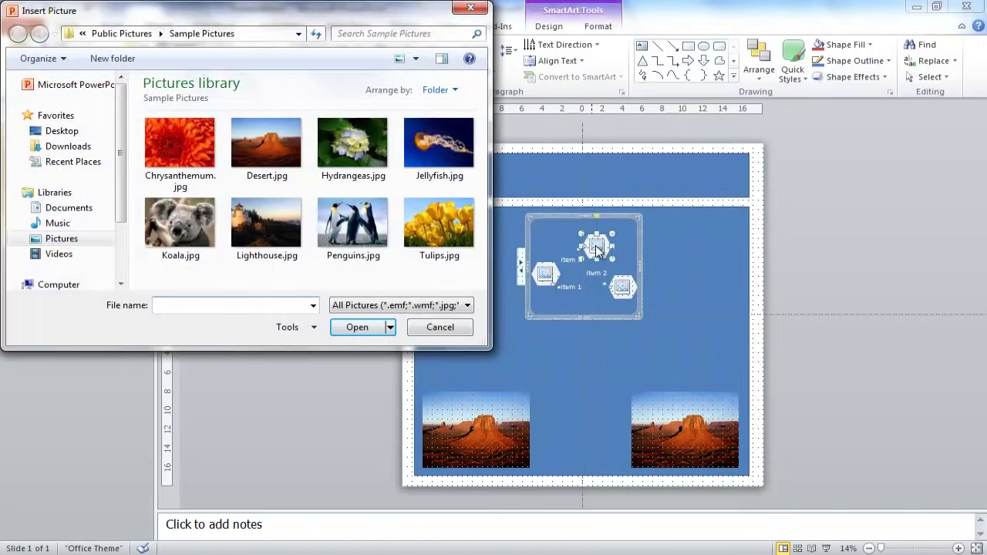
click(265, 219)
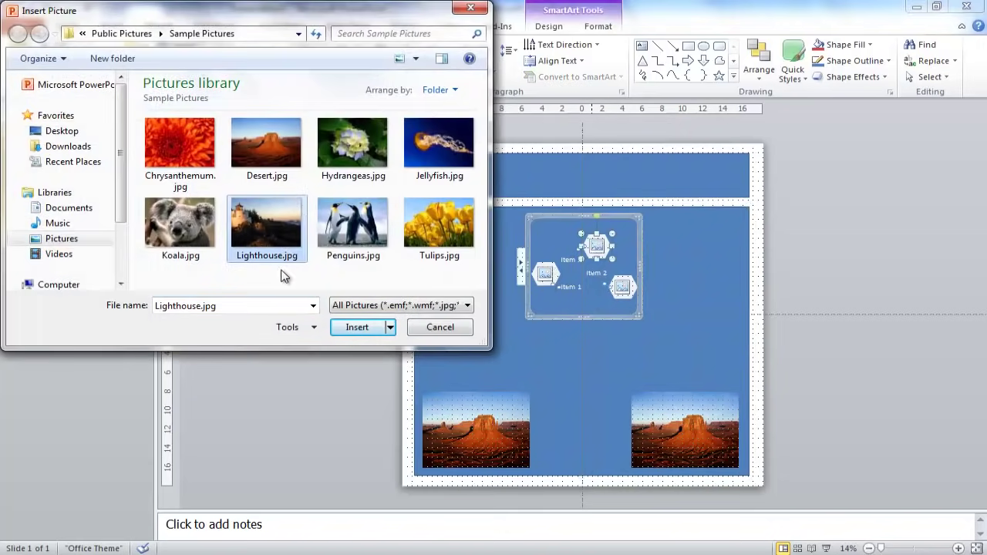
click(356, 327)
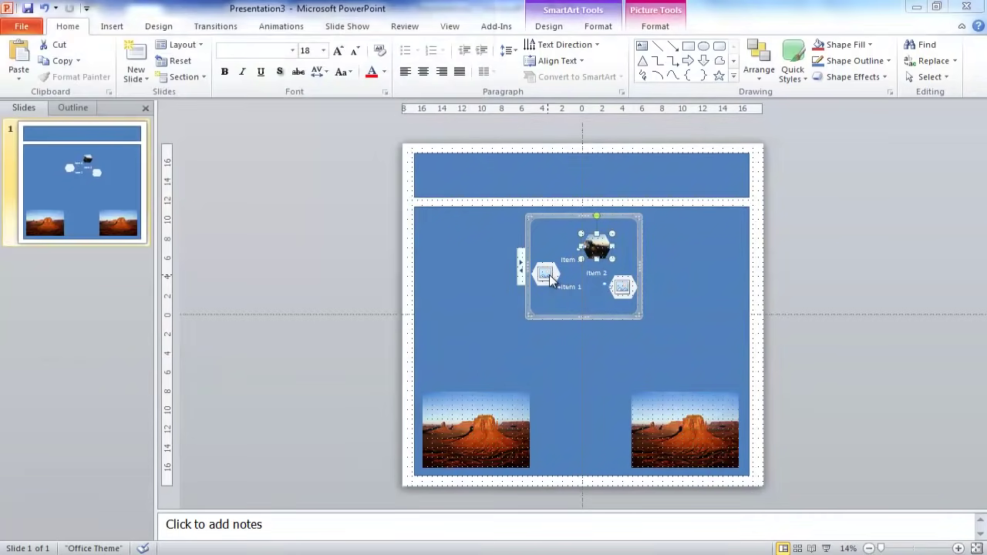
click(549, 275)
click(183, 150)
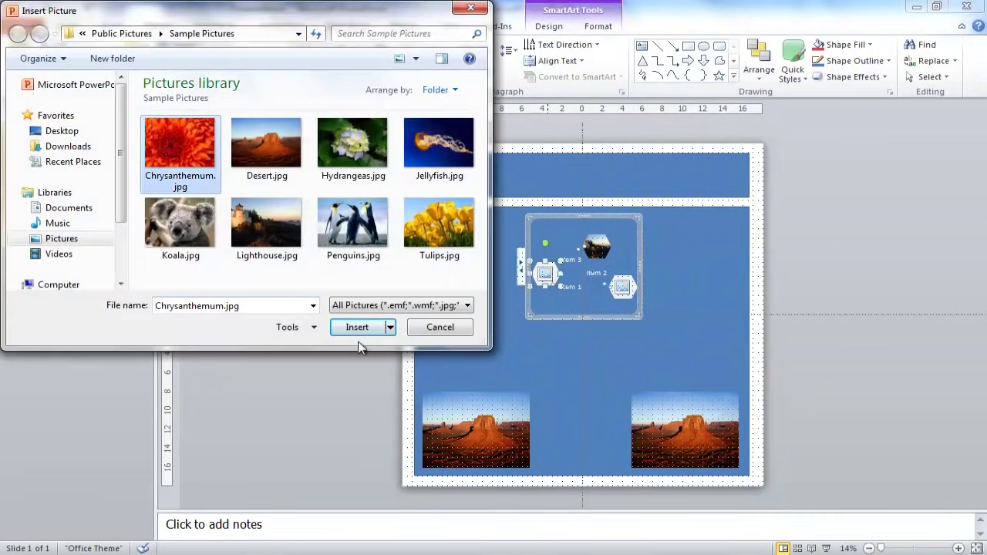
key(Escape)
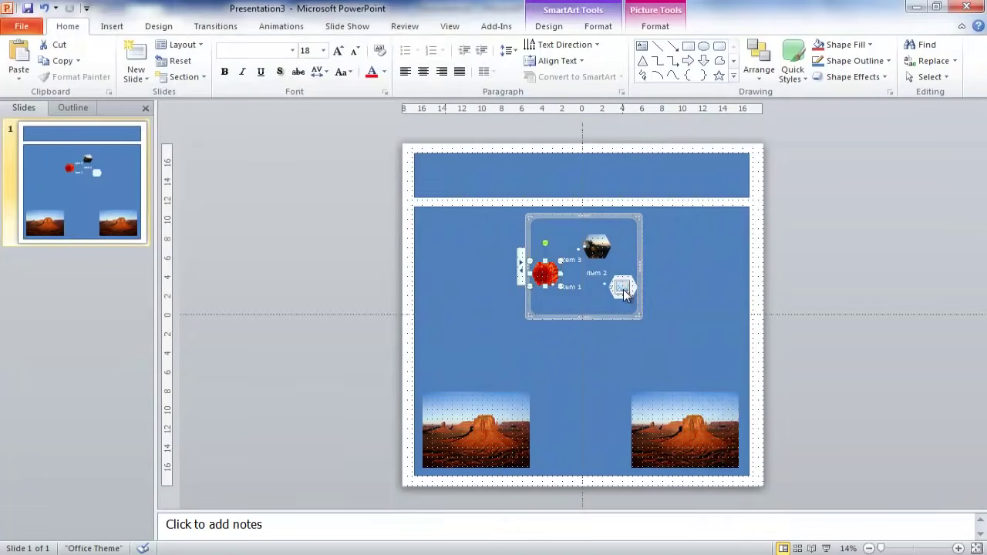
click(623, 290)
click(442, 261)
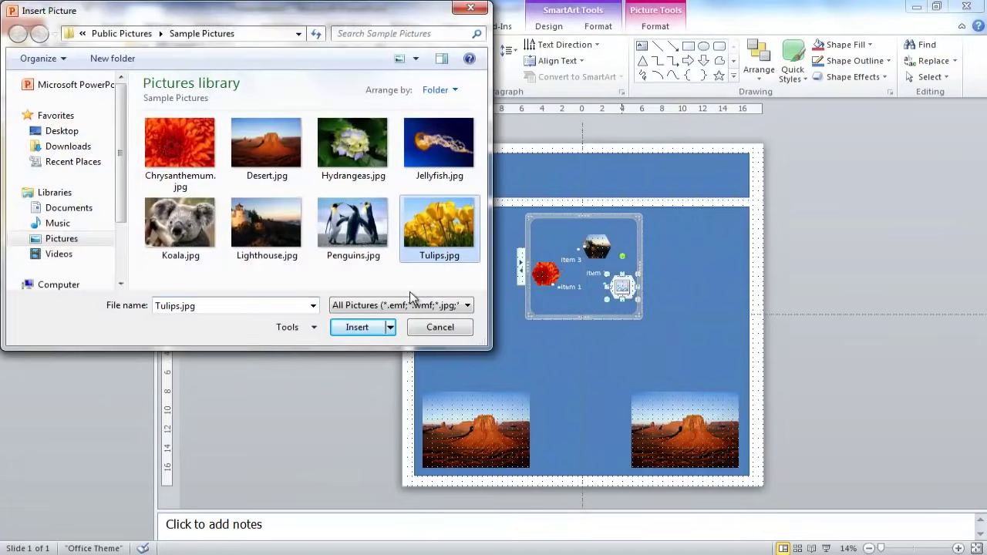
click(359, 328)
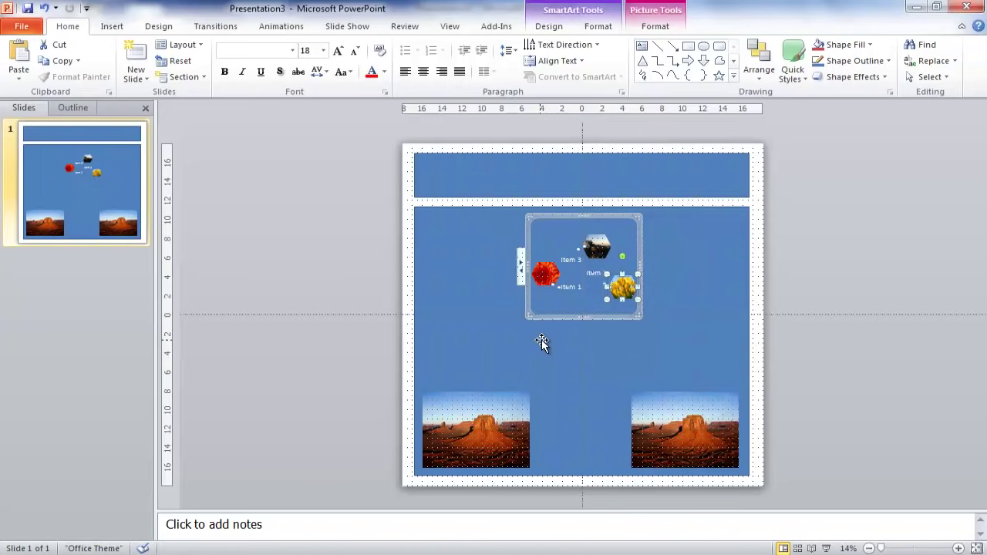
Draw a text box across the top blue header bar.
click(583, 408)
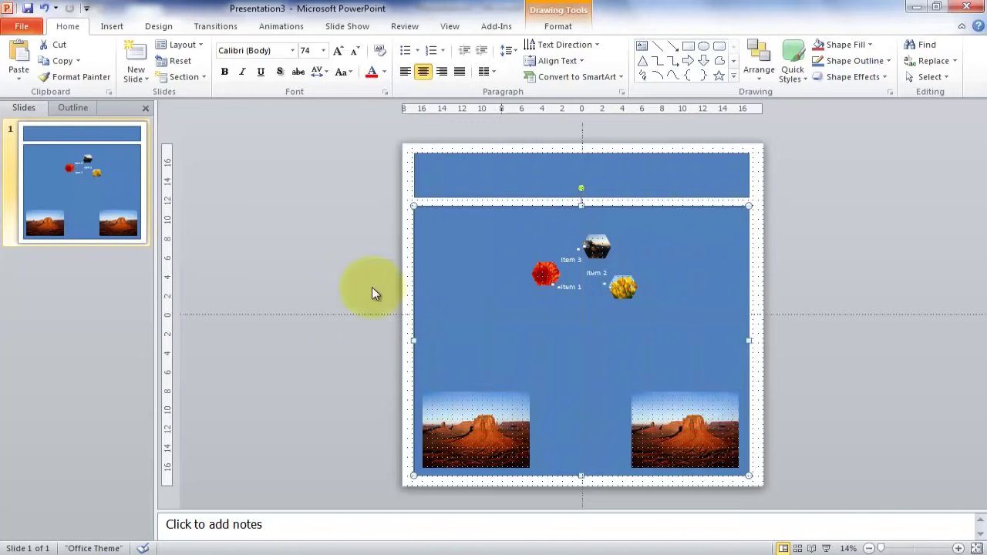
click(108, 26)
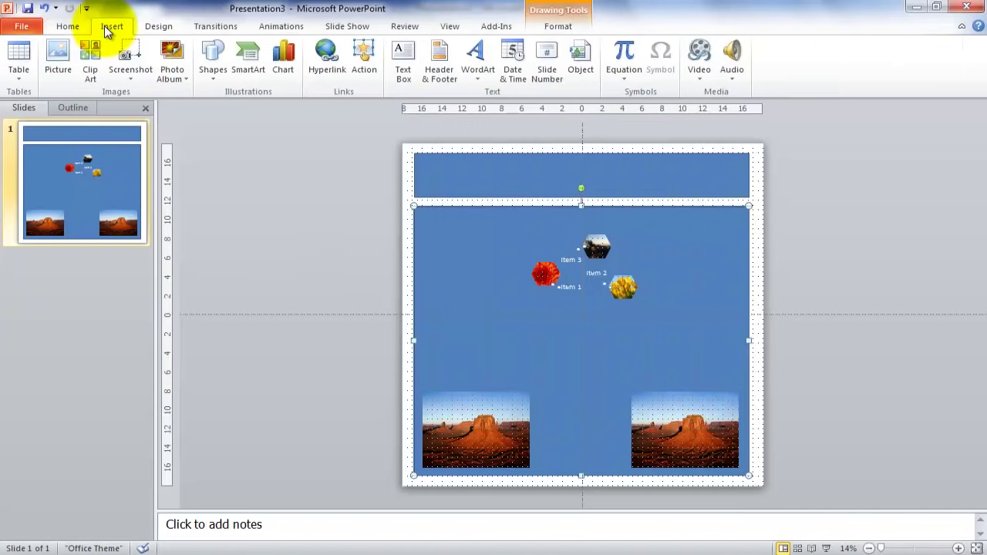
click(403, 58)
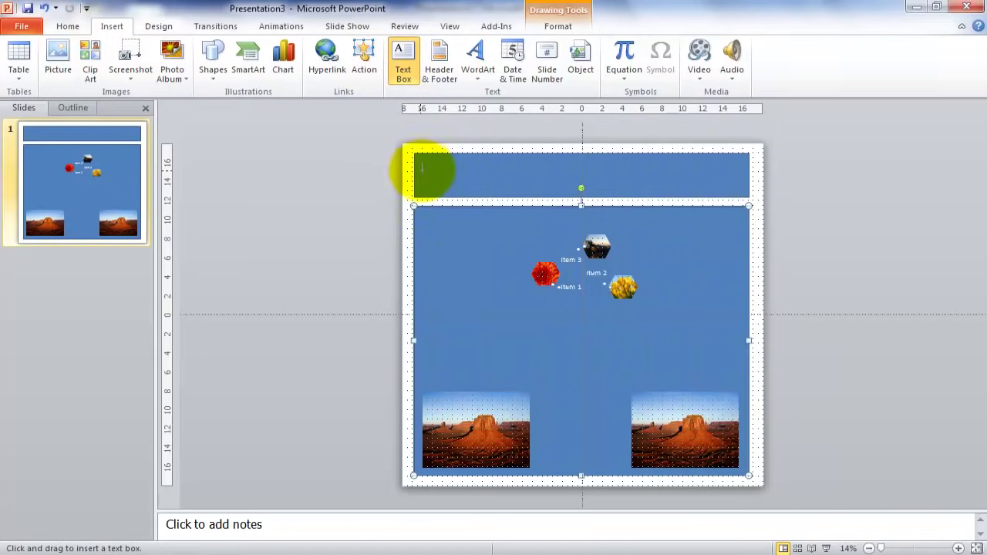
drag(423, 160, 737, 185)
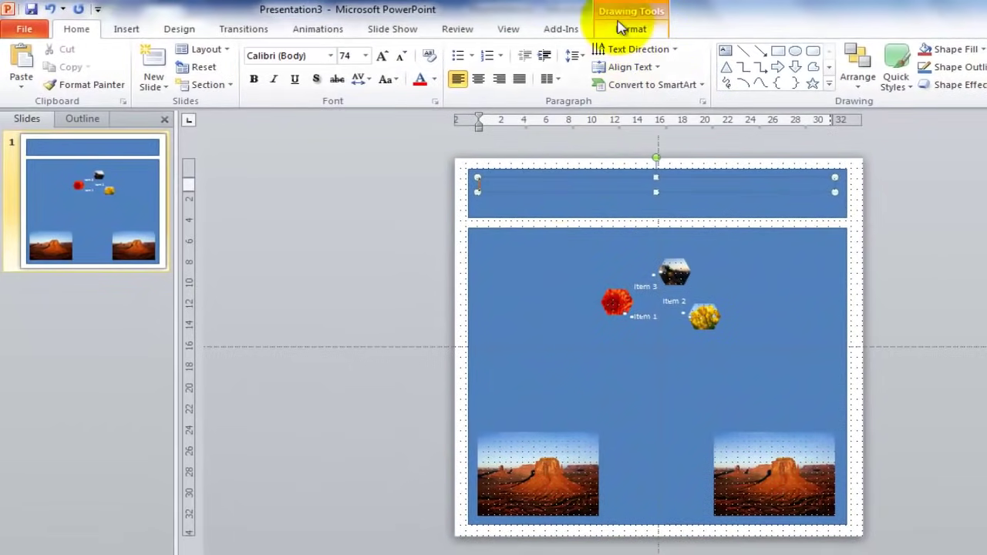
Give the header text box a white outline and a light grey fill.
click(631, 30)
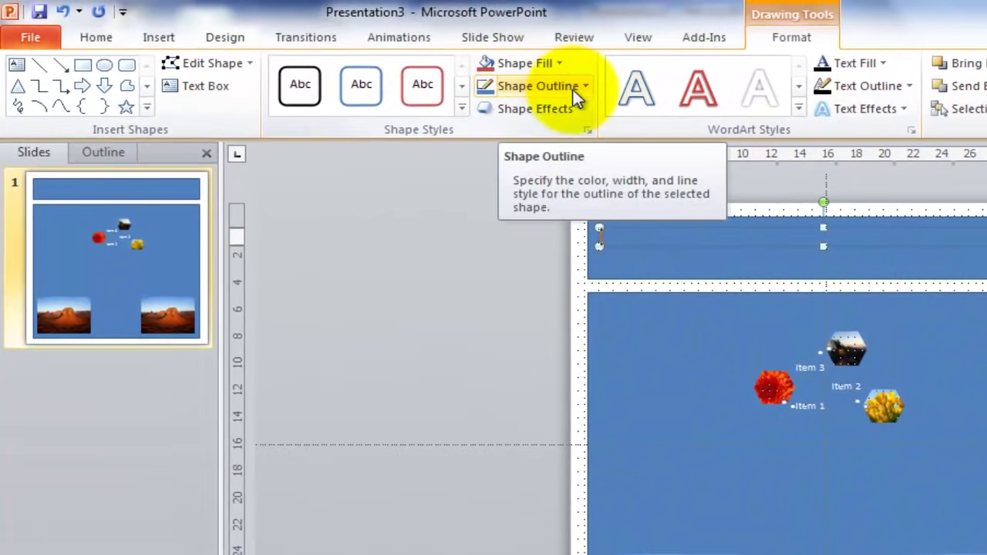
click(584, 86)
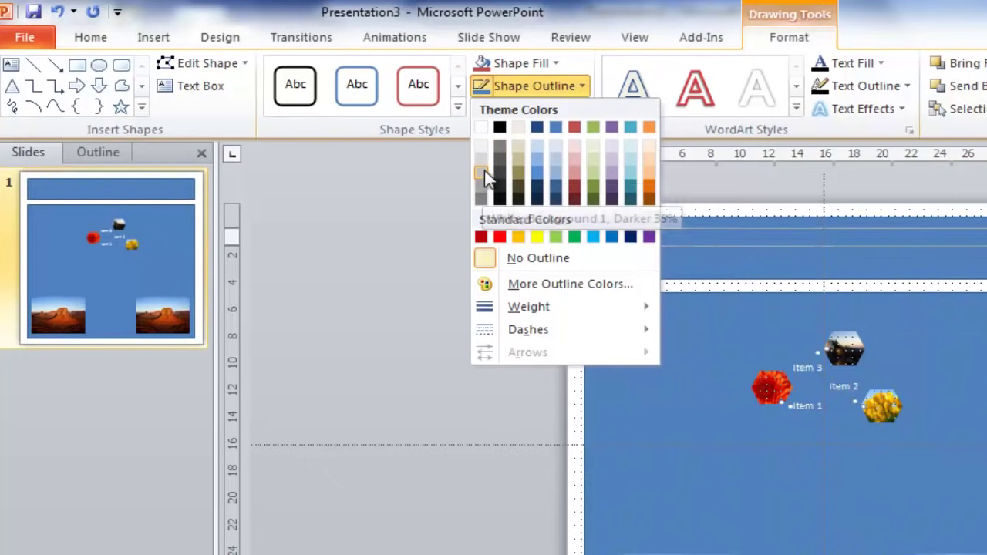
click(481, 146)
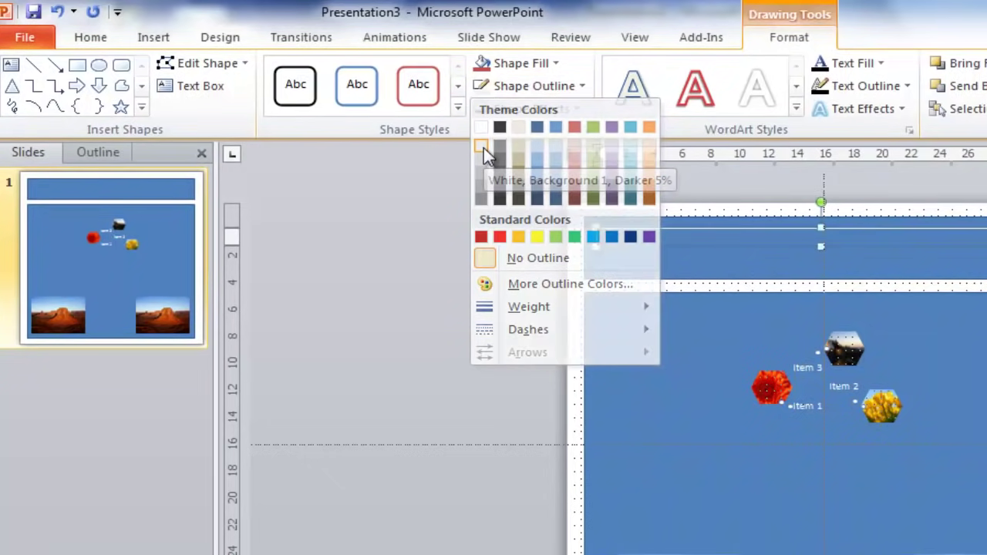
click(554, 63)
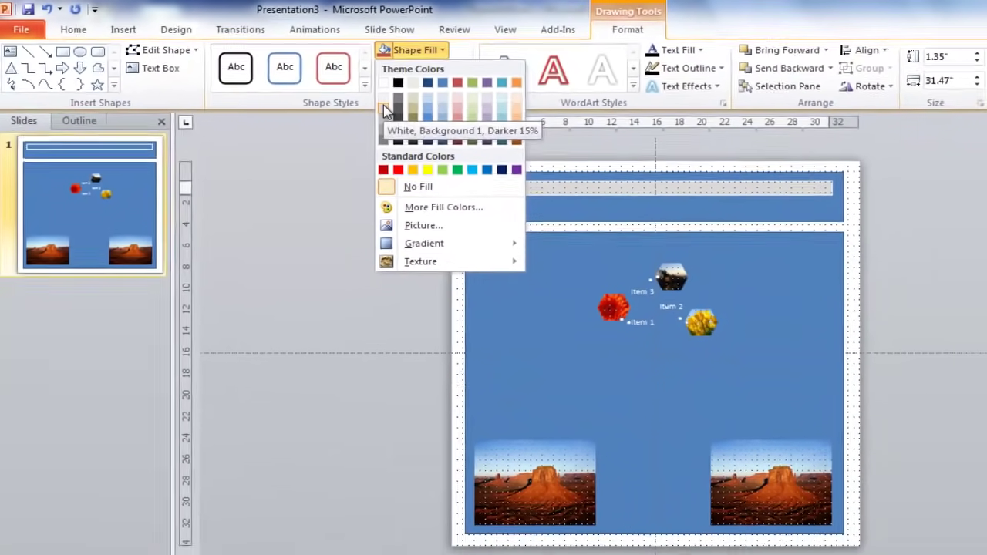
click(482, 135)
Enter 'Title Here' in the header box and centre it.
text(Ti)
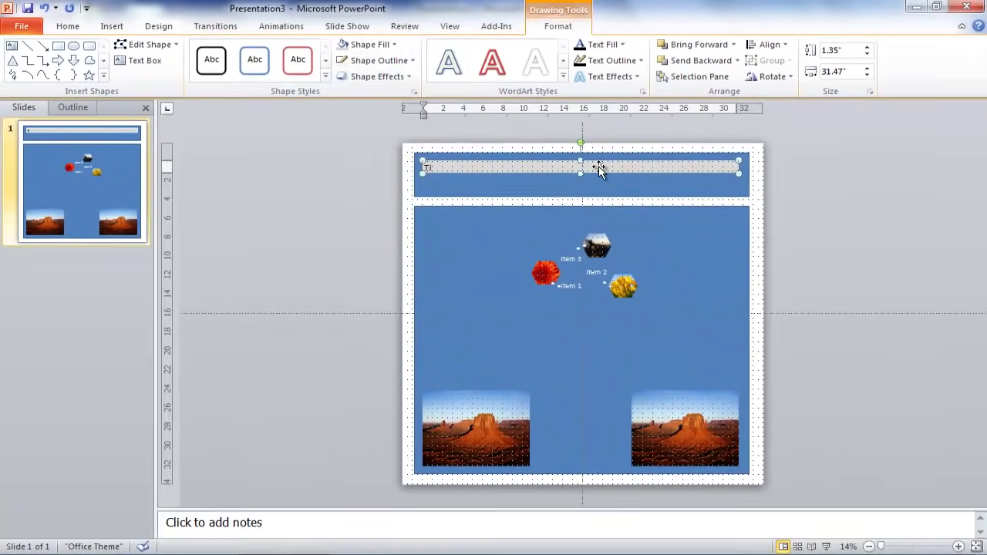
text(tle Here)
click(68, 26)
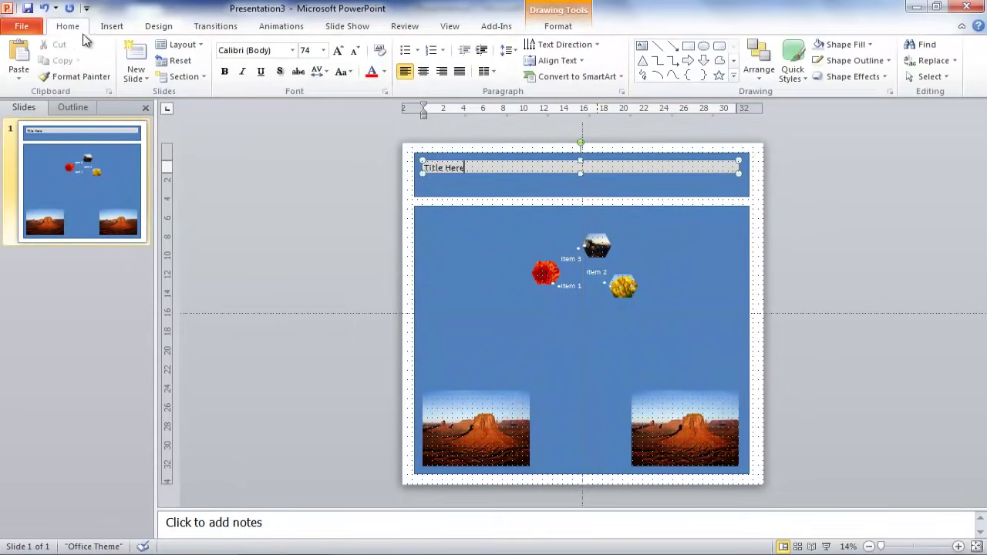
click(422, 72)
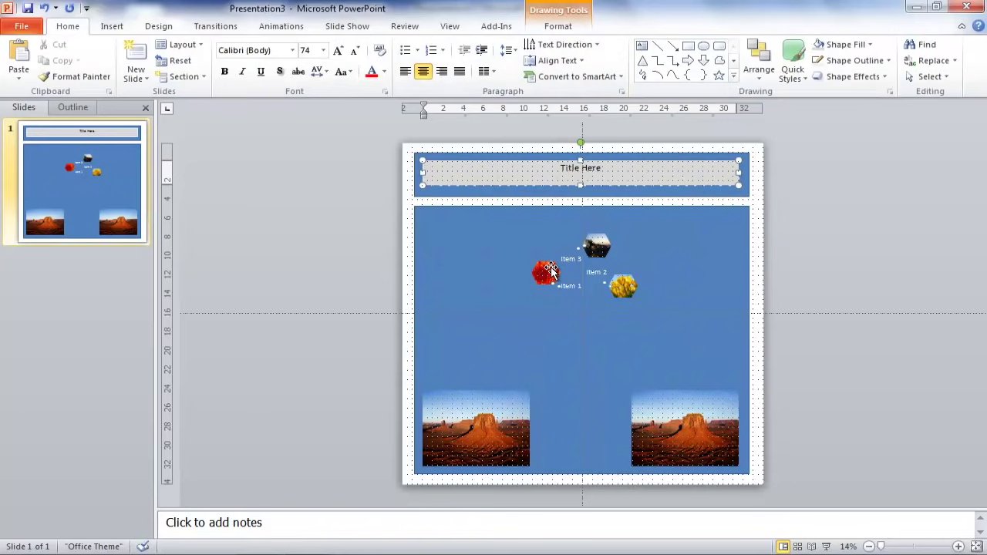
Draw a grey-filled text box at the panel's upper left, stretched to 17.54 inches tall.
click(112, 26)
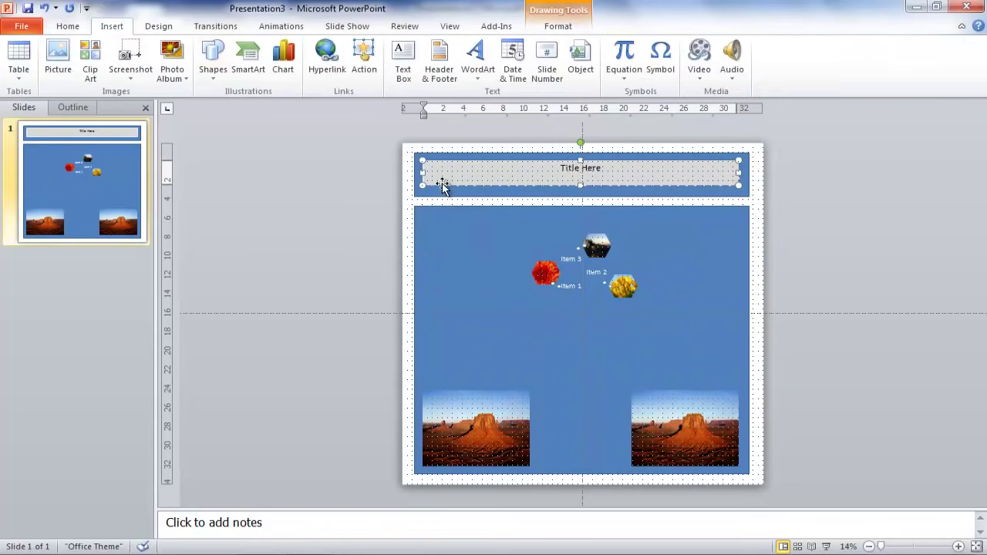
click(403, 56)
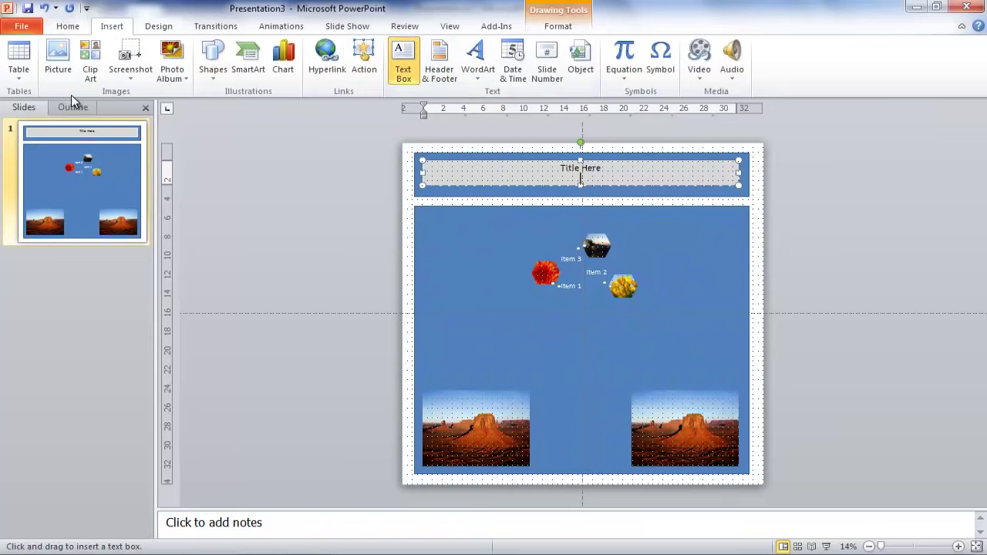
drag(423, 211, 524, 382)
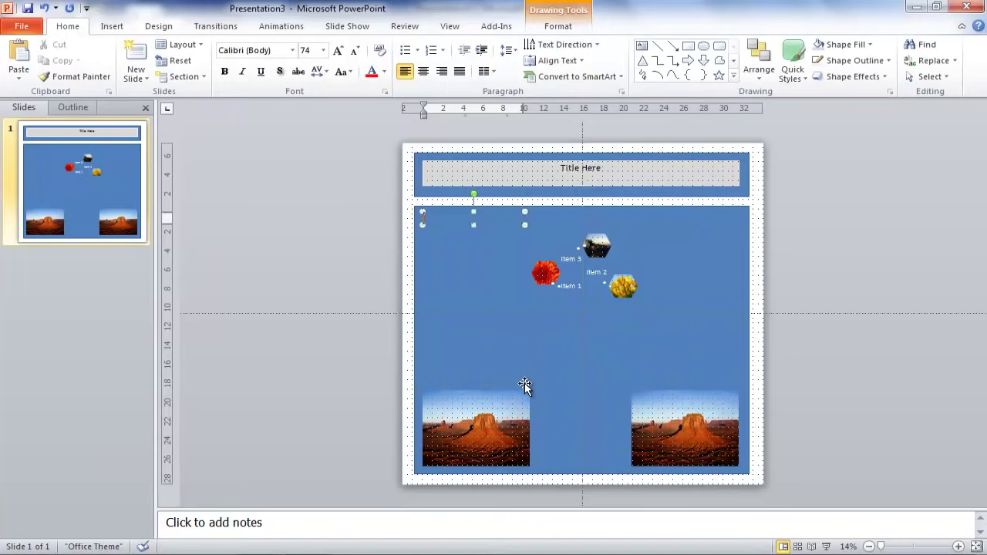
click(566, 28)
click(361, 44)
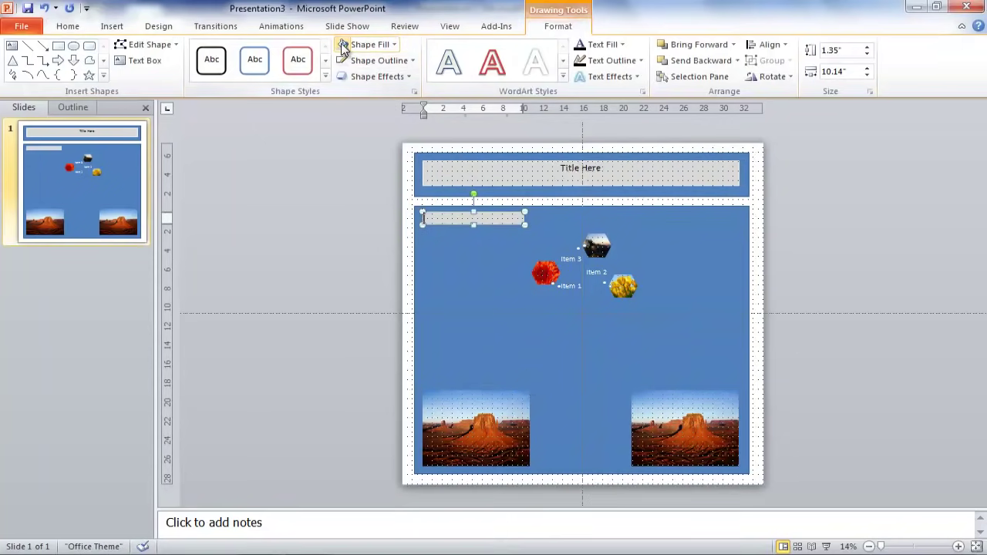
drag(474, 225, 473, 378)
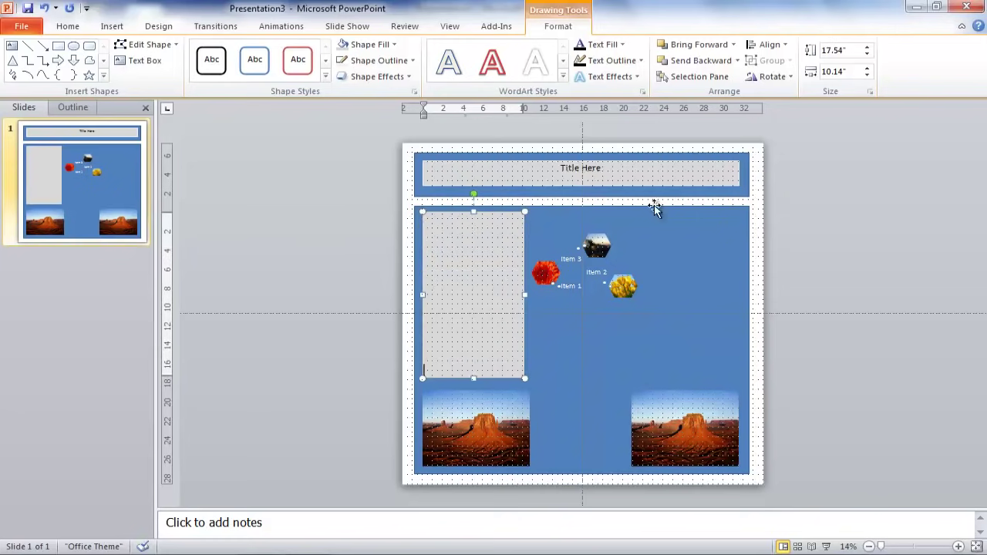
Place a copy of the grey box on the right side of the panel.
key(Escape)
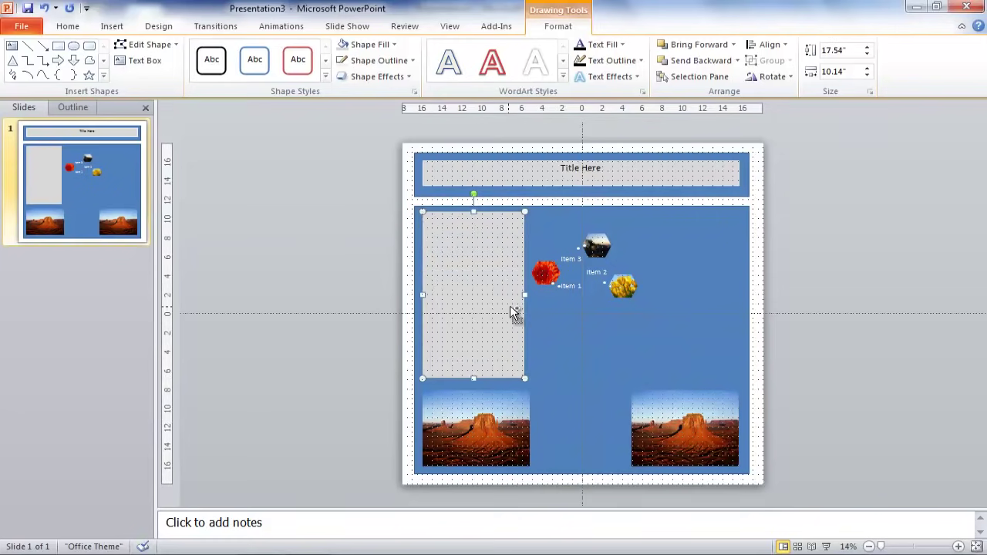
click(711, 306)
key(Tab)
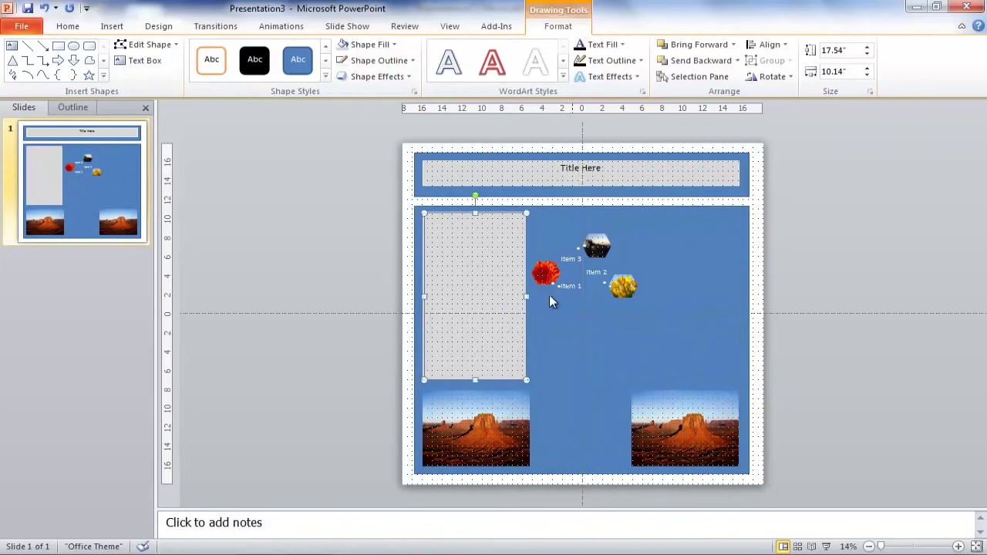
drag(511, 298, 709, 297)
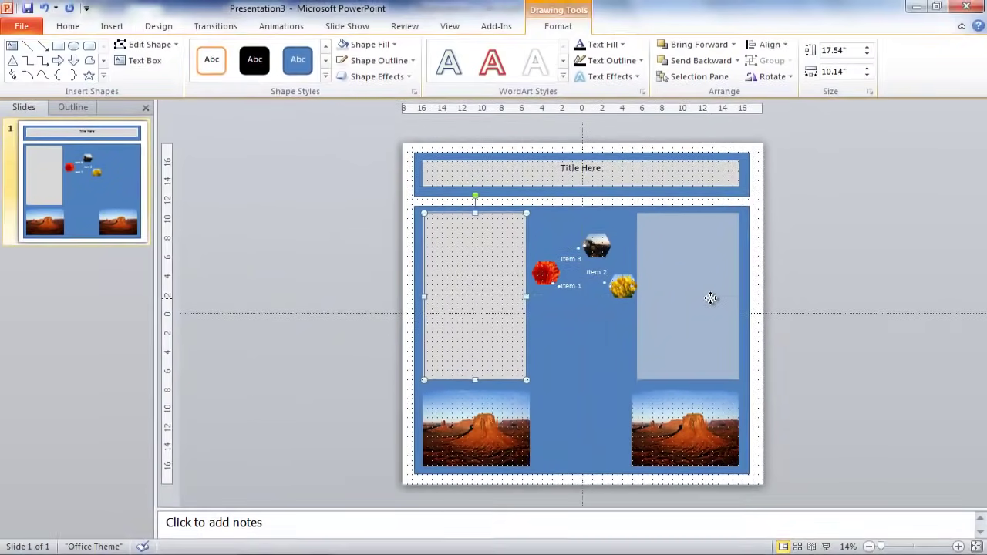
Draw a new text box in the centre of the blue panel below the SmartArt.
click(561, 338)
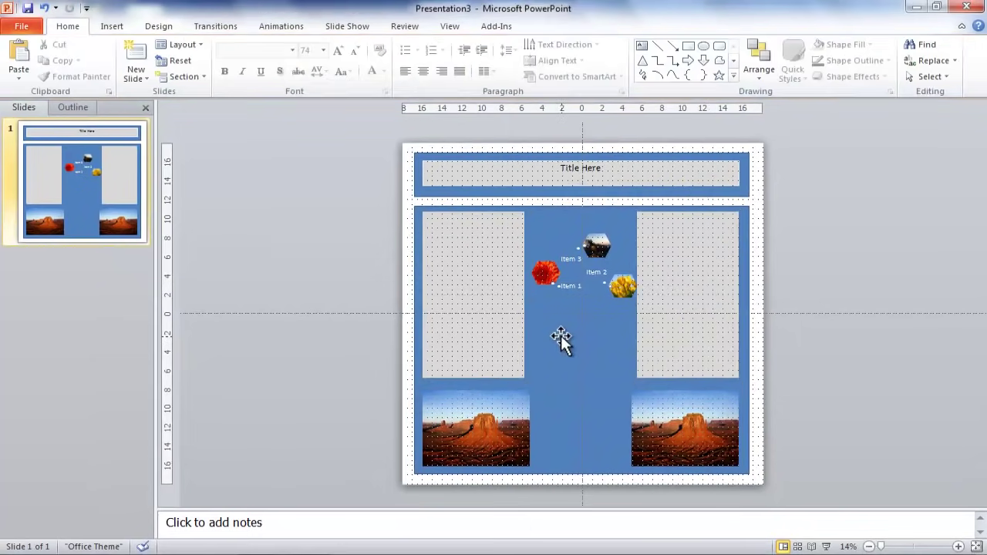
click(112, 27)
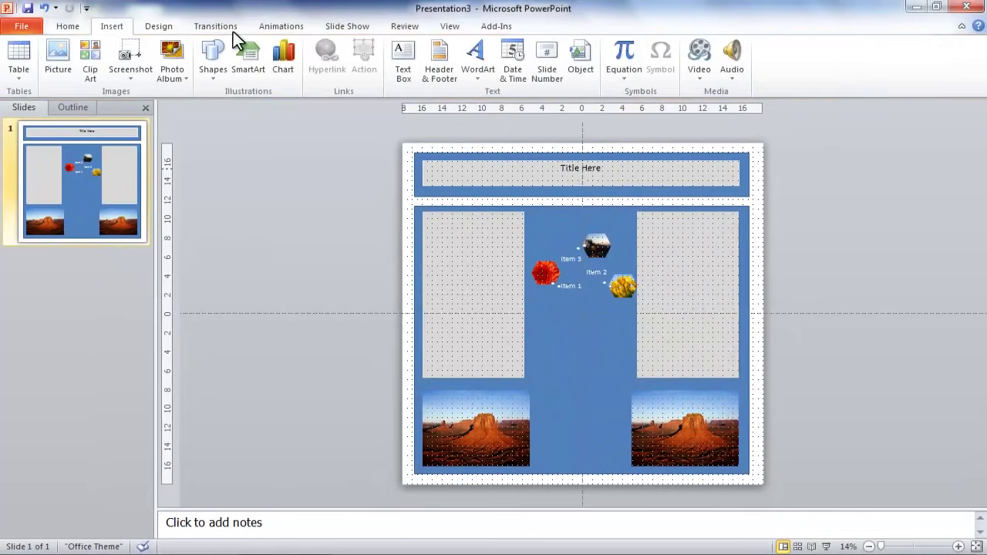
click(404, 60)
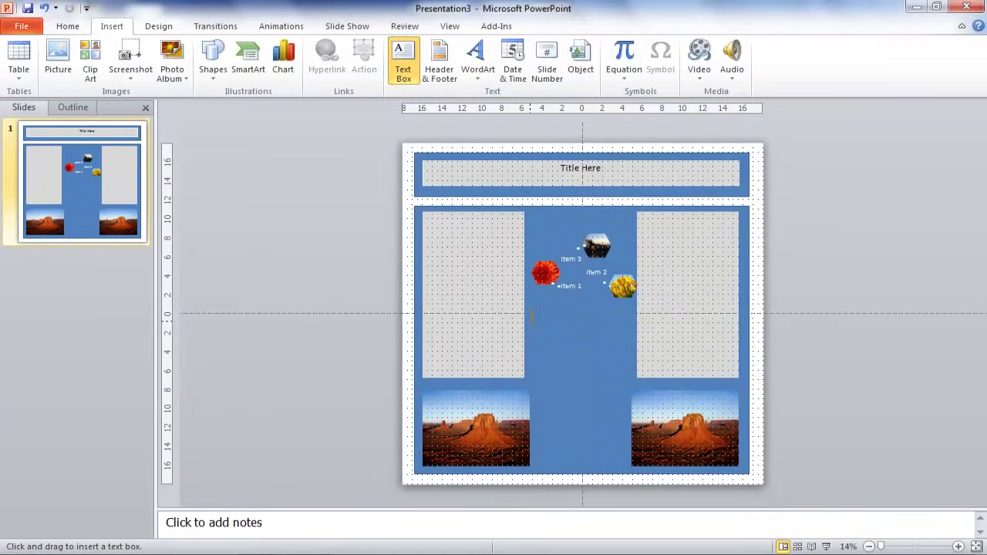
mouse_move(530, 321)
mouse_down()
mouse_move(597, 374)
mouse_move(632, 463)
mouse_up()
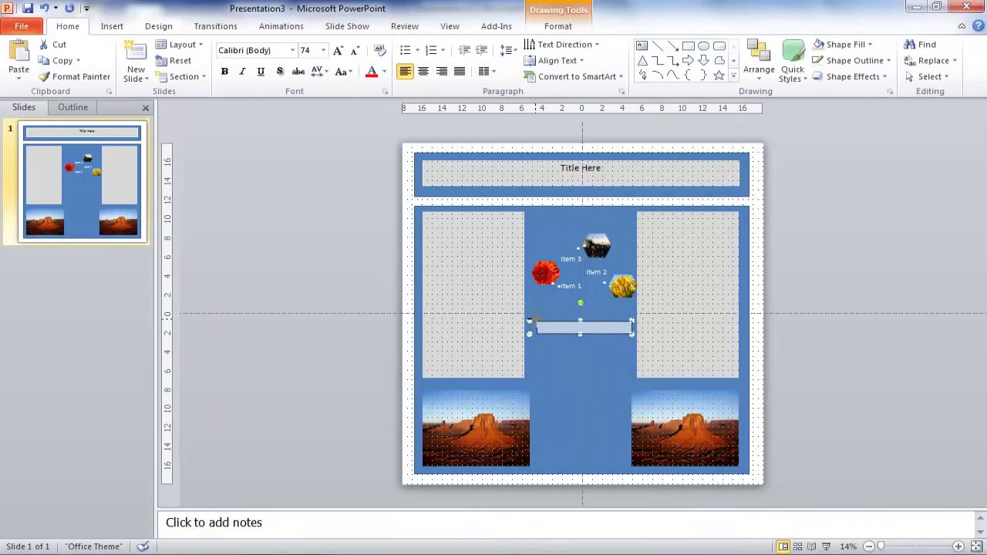
Fill the centre text box with grey and make it 15.05 inches tall.
click(626, 325)
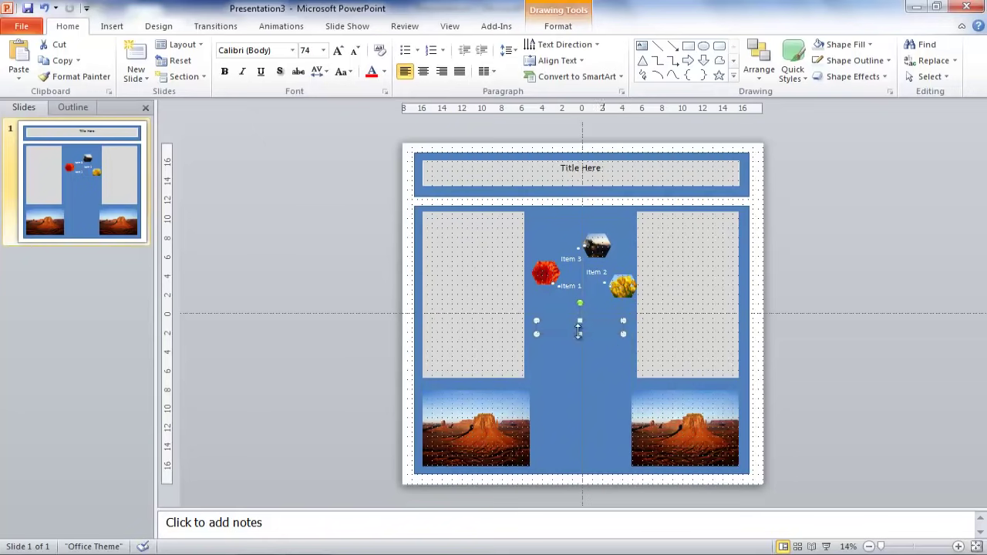
click(557, 27)
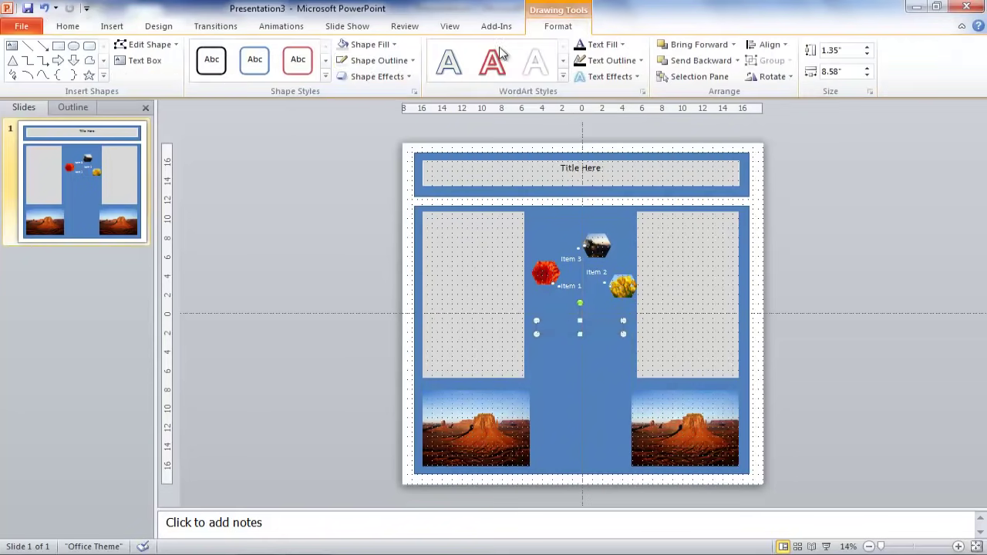
click(339, 46)
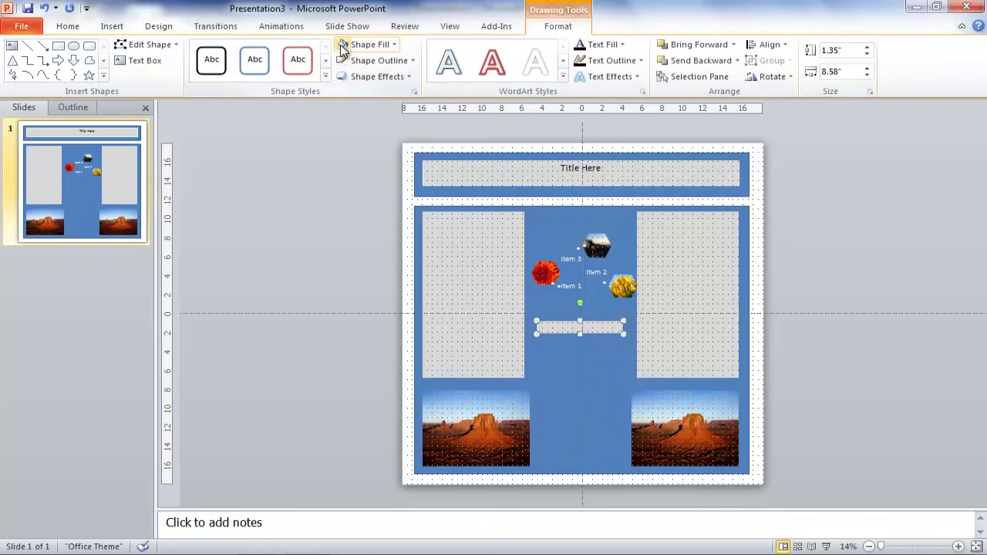
click(570, 327)
key(Return)
key(Return)
key(Return)
key(Return)
key(Return)
key(Return)
key(Return)
key(Return)
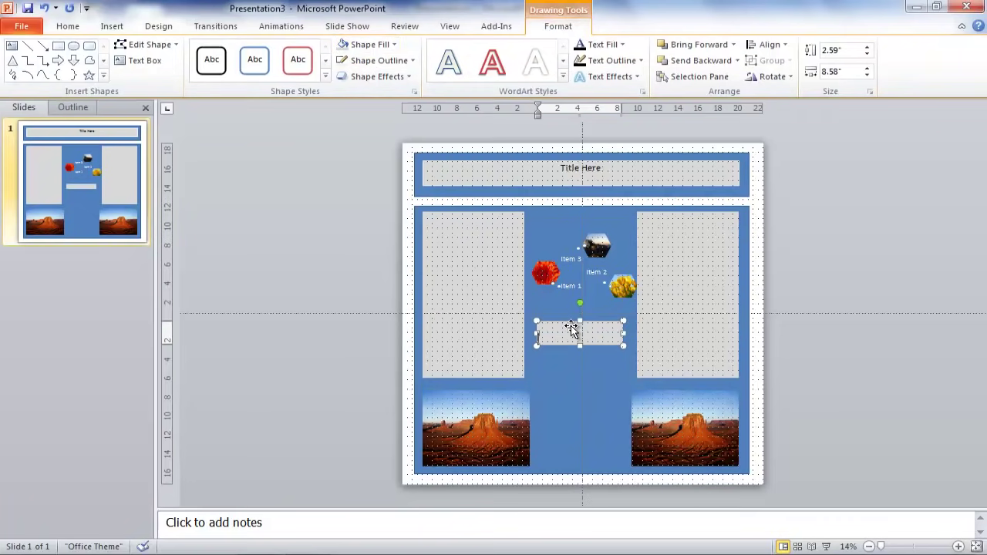
key(Return)
key(Return)
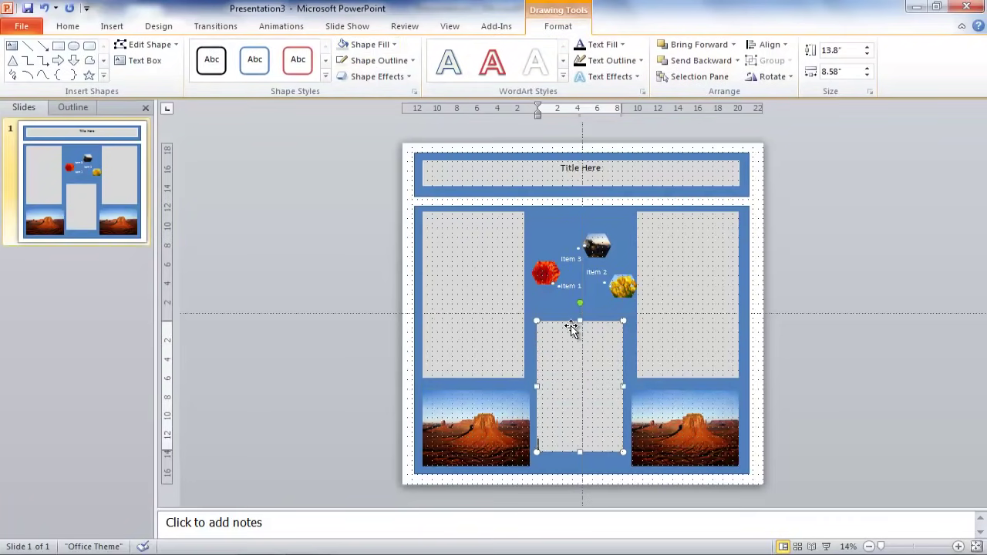
click(822, 352)
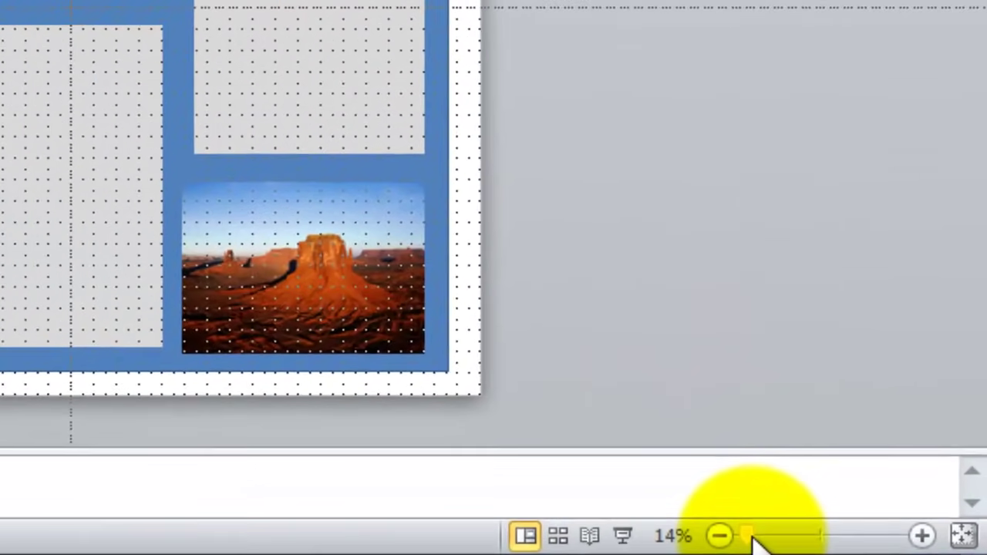
Zoom the poster to 100% and scroll up to the 'Title Here' heading.
drag(751, 537, 830, 544)
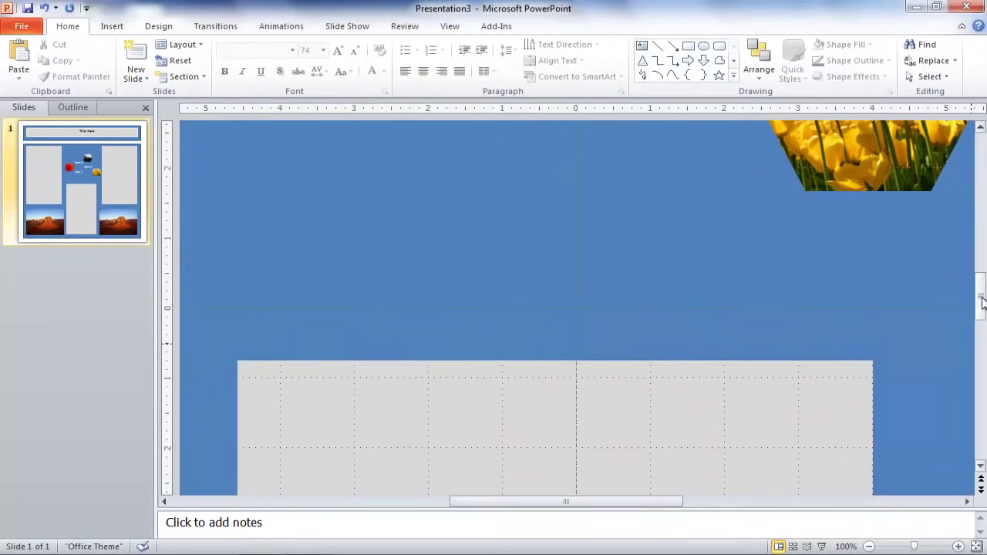
drag(980, 217, 984, 177)
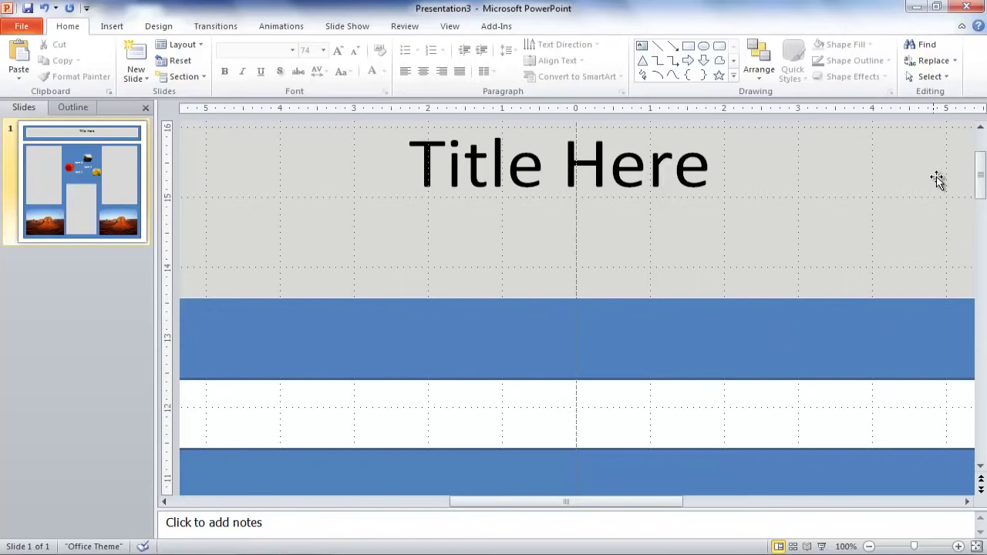
drag(982, 176, 981, 184)
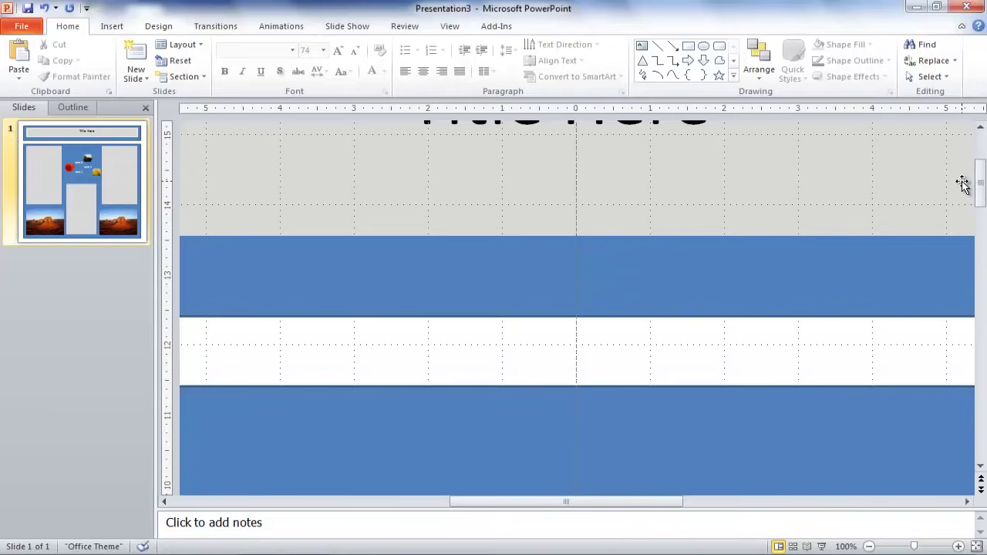
scroll(825, 331, up, 3)
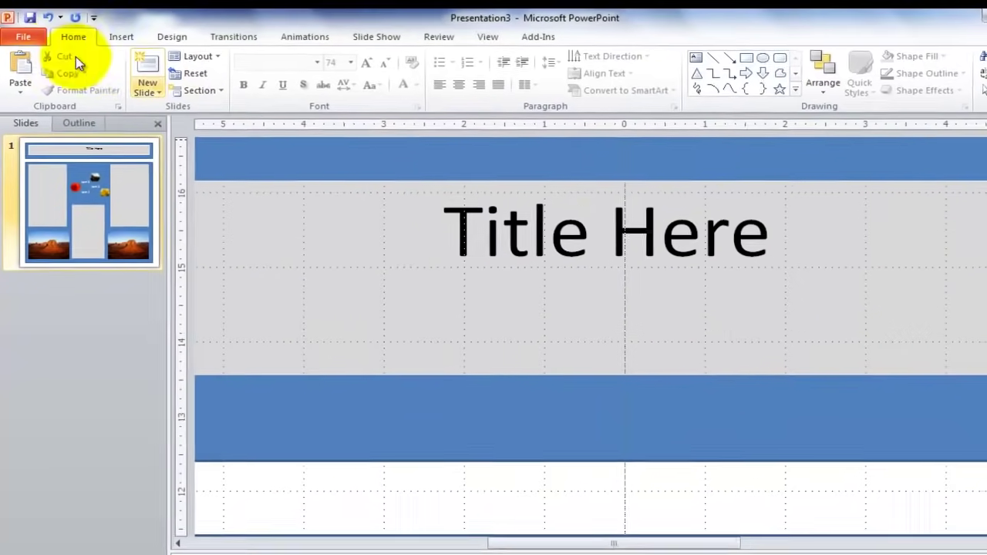
Set up Save As with PDF (*.pdf) type and the Desktop as location for Presentation3.pdf.
click(23, 36)
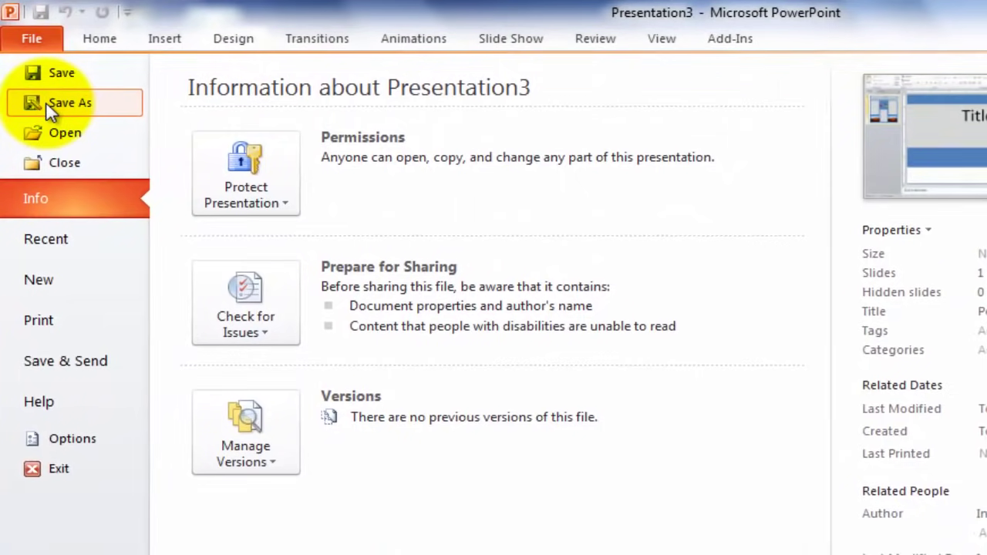
click(50, 108)
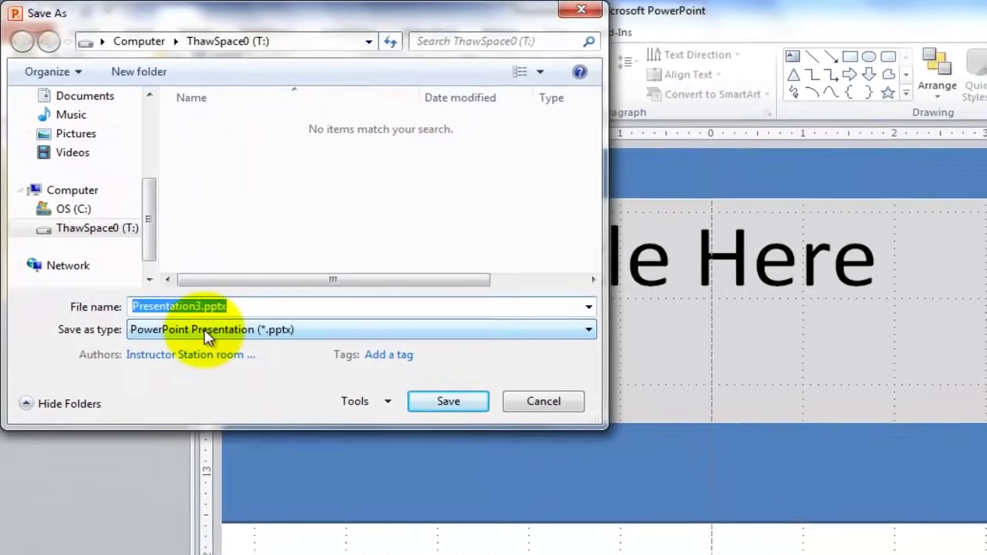
click(214, 345)
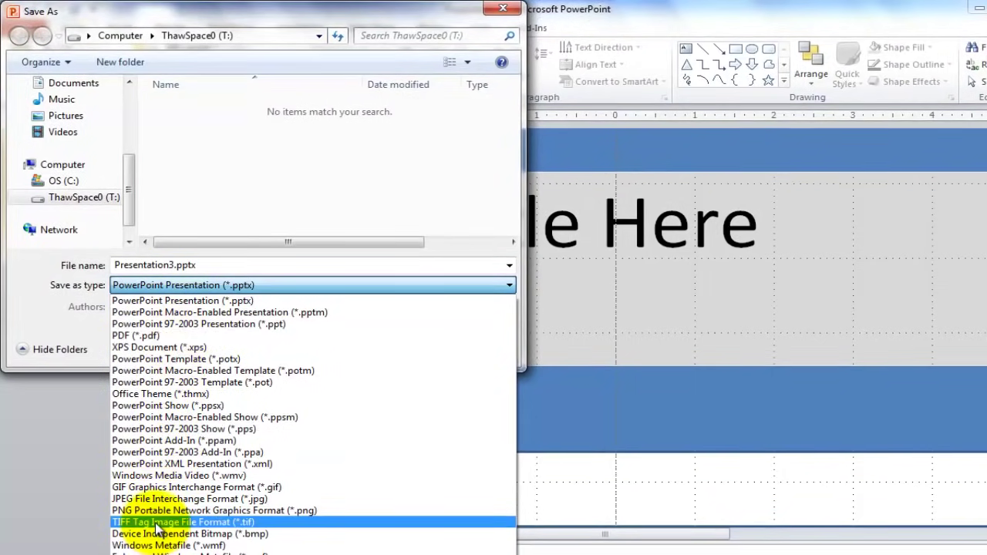
click(175, 335)
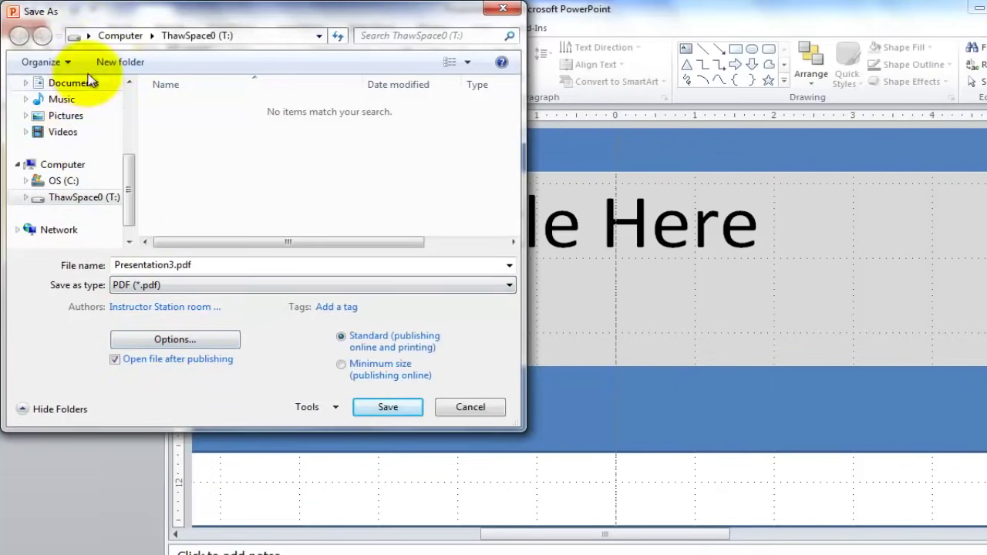
click(130, 100)
click(61, 143)
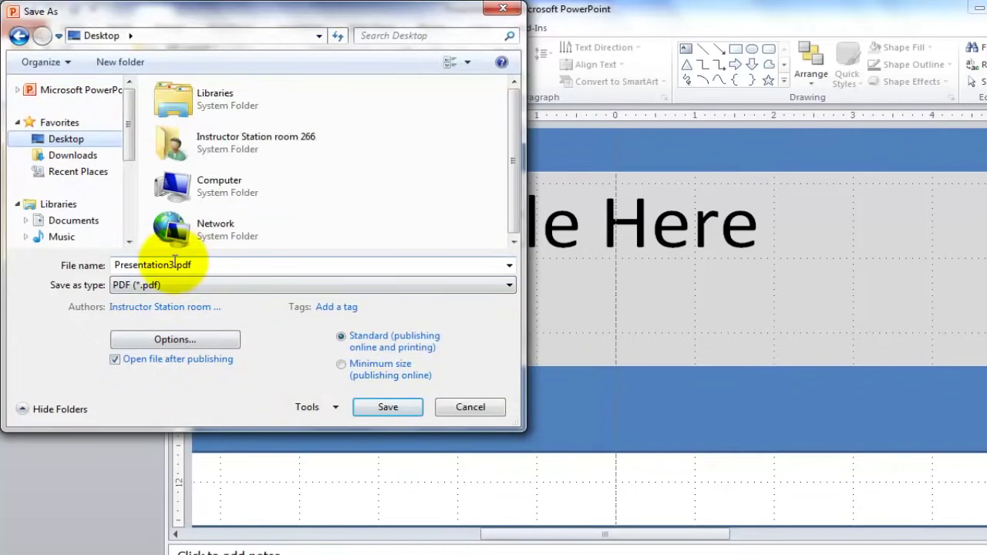
Publish the poster to the Desktop as Presentation3.pdf.
click(379, 406)
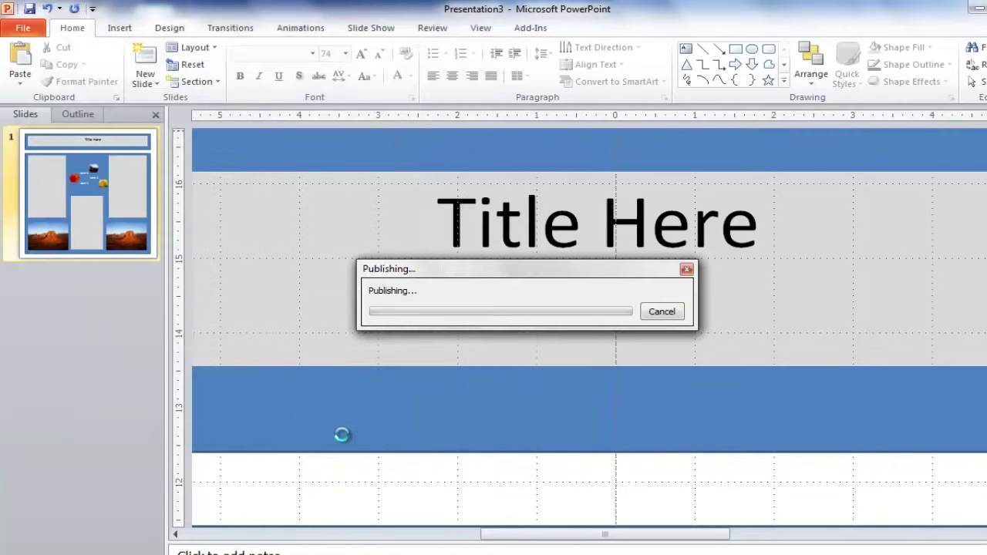